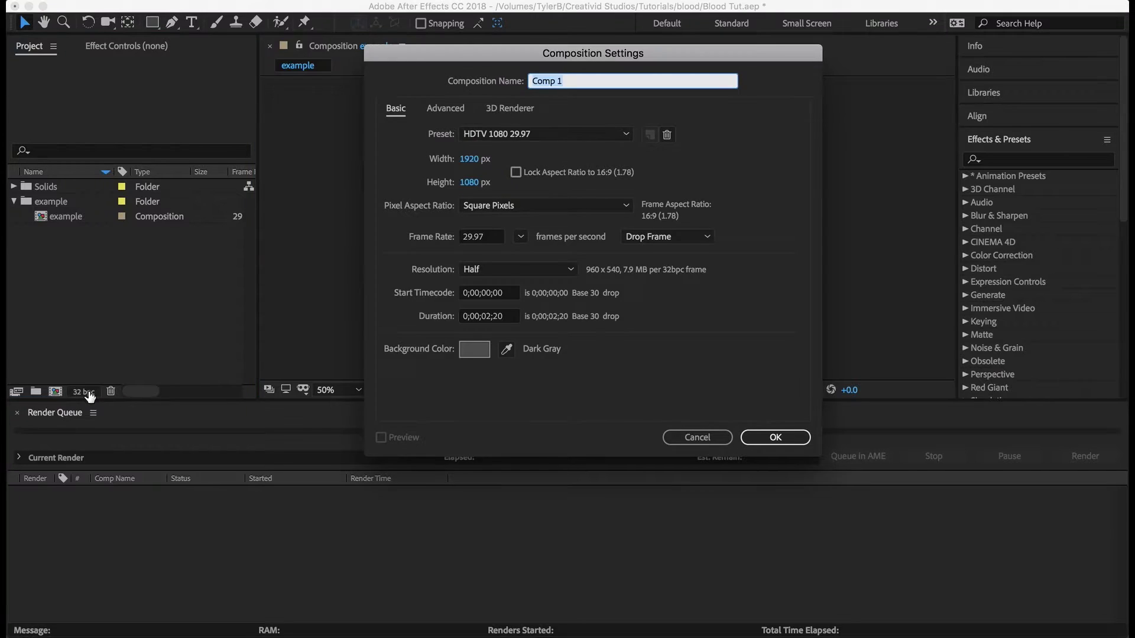
Step: Confirm Comp 1 as HDTV 1080 29.97, 0;00;02;20 long, with a dark gray background
{"action": "left_click", "coordinate": [776, 440]}
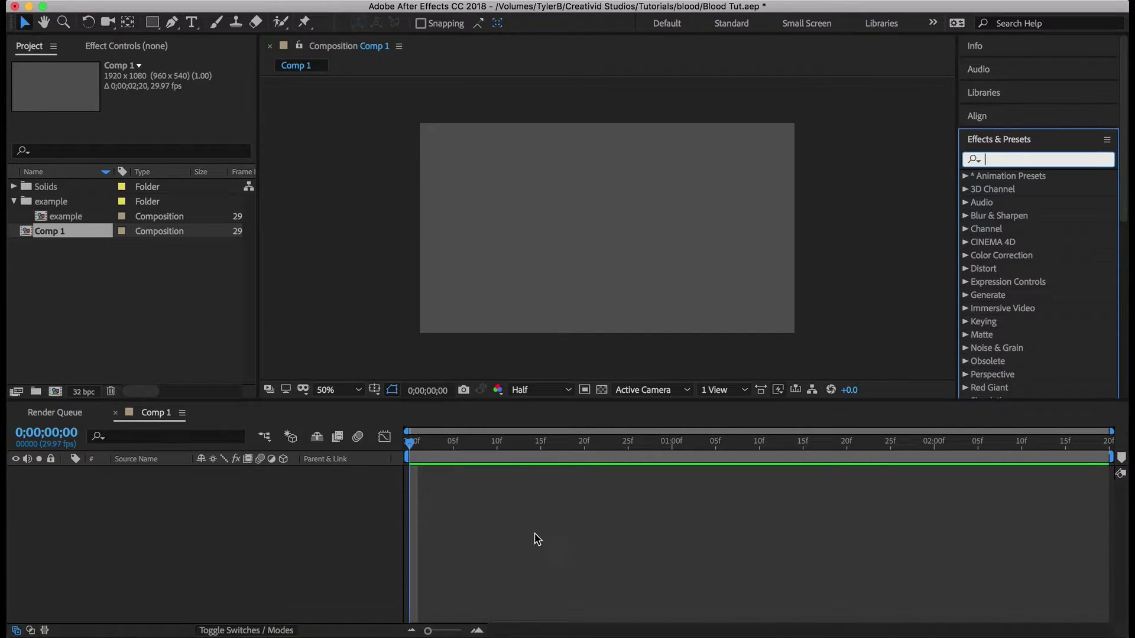
Step: Add a white solid and apply CC Particle World to it via an effects search for 'particle'
{"action": "key", "text": "super+y"}
{"action": "key", "text": "Return"}
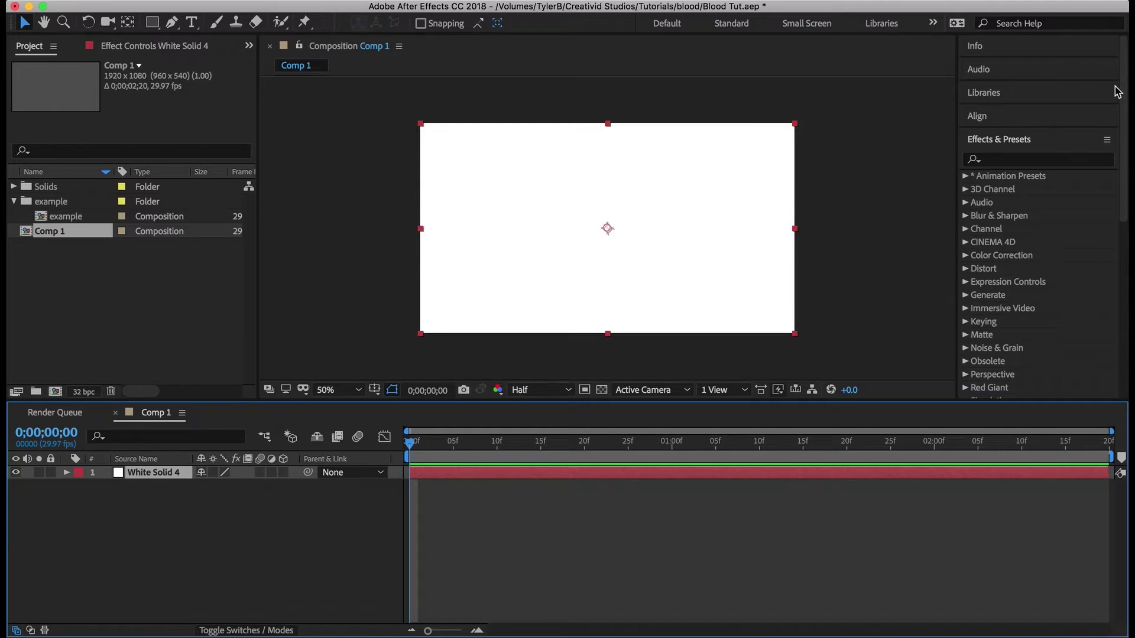
{"action": "left_click", "coordinate": [1011, 160]}
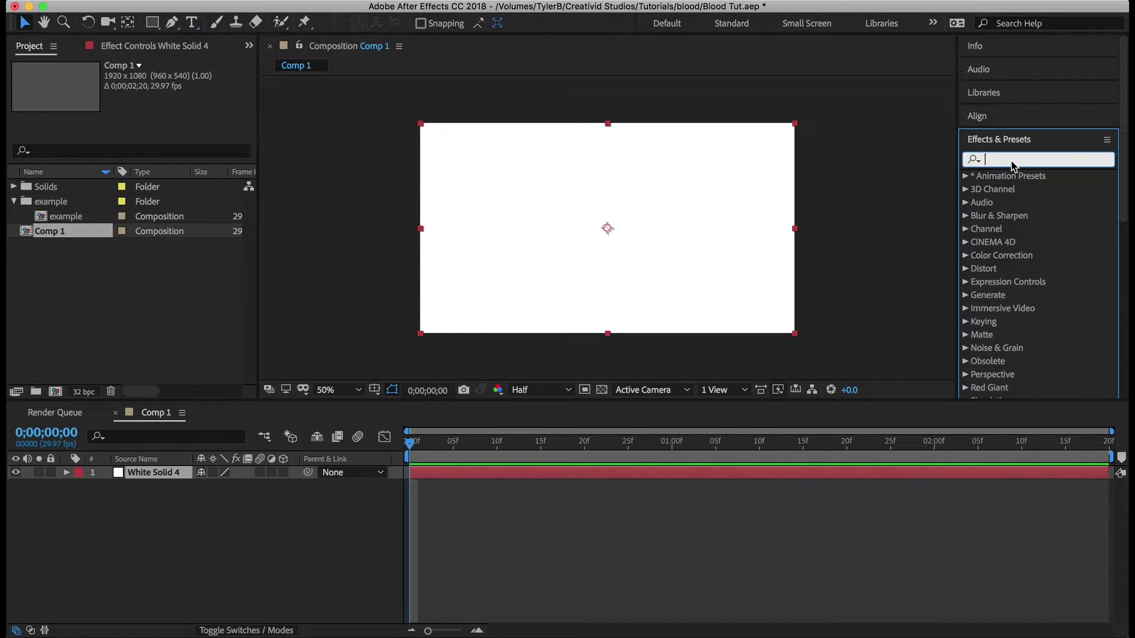
{"action": "type", "text": "partciel"}
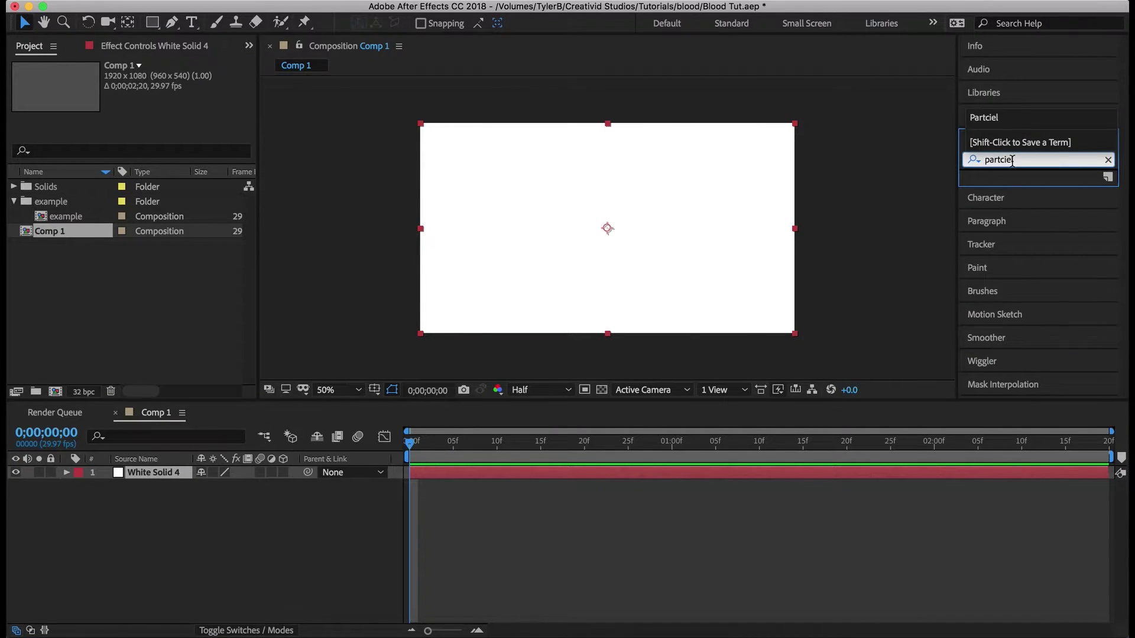
{"action": "key", "text": "BackSpace"}
{"action": "key", "text": "BackSpace"}
{"action": "key", "text": "BackSpace"}
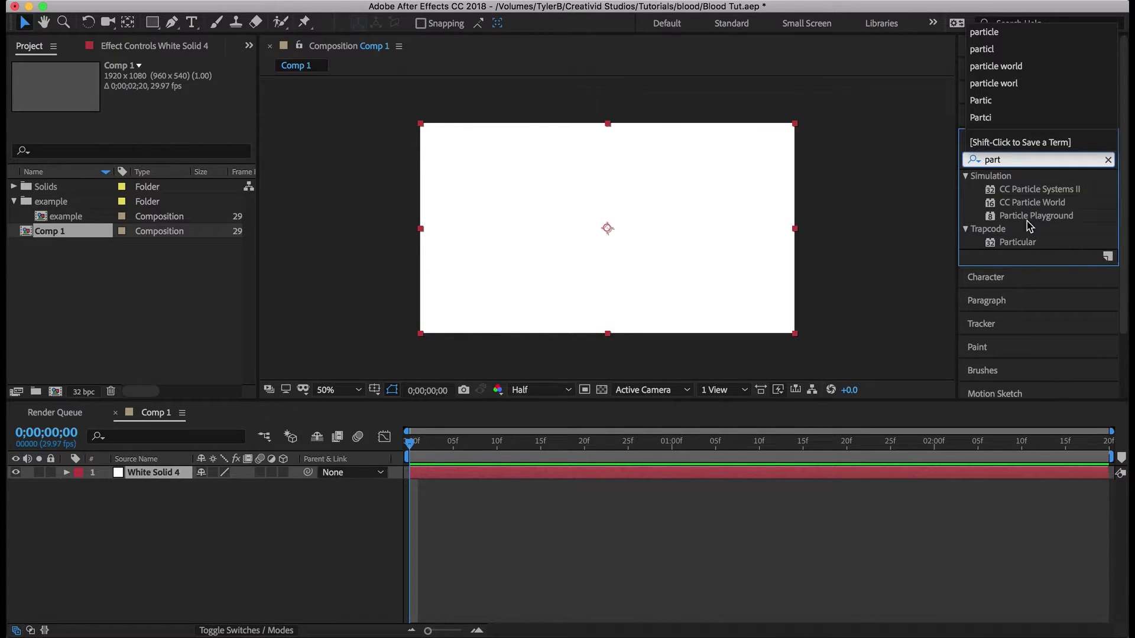
{"action": "double_click", "coordinate": [1032, 202]}
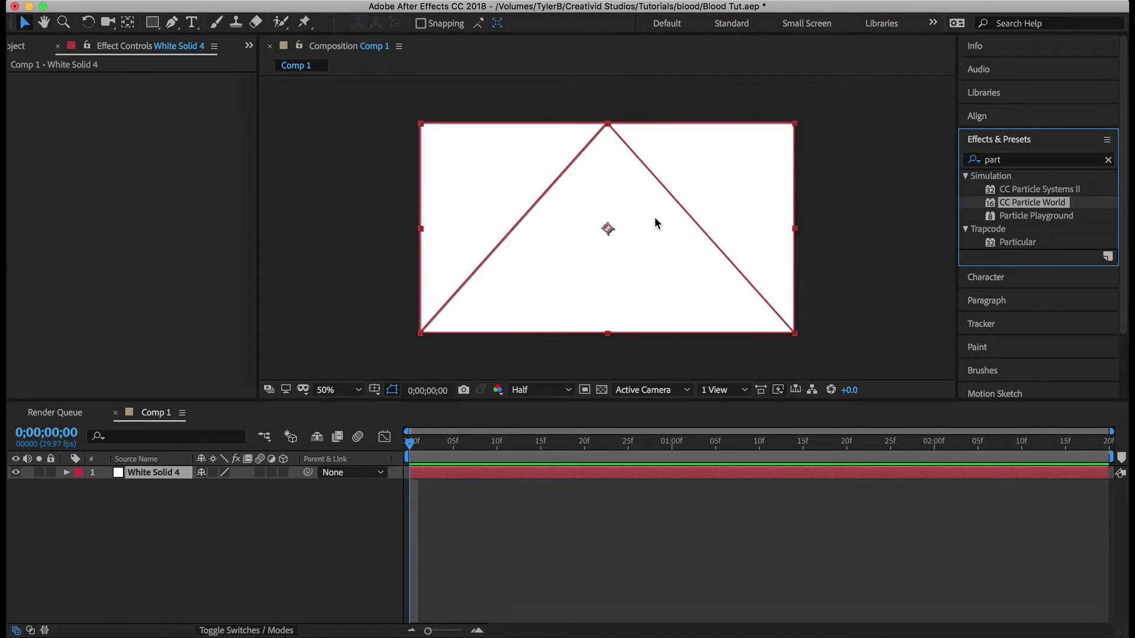
Step: Preview the default yellow particle spray and inspect it at frame 17
{"action": "left_click", "coordinate": [670, 581]}
{"action": "key", "text": "space"}
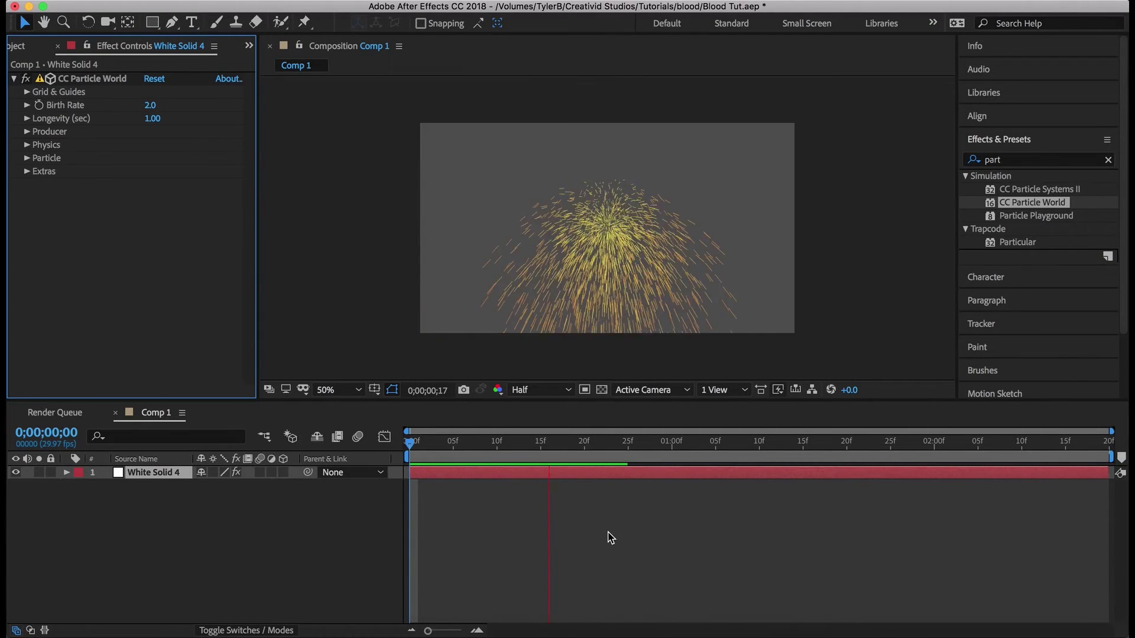
{"action": "key", "text": "space"}
{"action": "left_click_drag", "start_coordinate": [517, 443], "coordinate": [340, 437]}
Step: Set the Producer Radius X, Y and Z to 0
{"action": "left_click", "coordinate": [26, 131]}
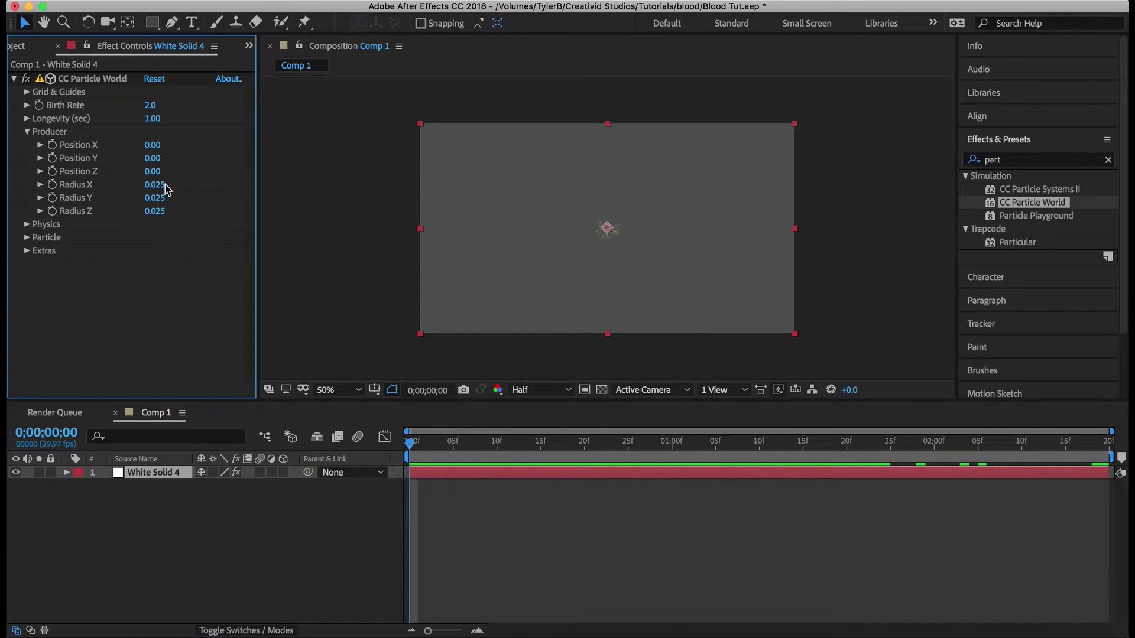
{"action": "left_click", "coordinate": [159, 185]}
{"action": "type", "text": "0"}
{"action": "key", "text": "Tab"}
{"action": "type", "text": "0"}
{"action": "key", "text": "Tab"}
{"action": "type", "text": "0"}
{"action": "key", "text": "Return"}
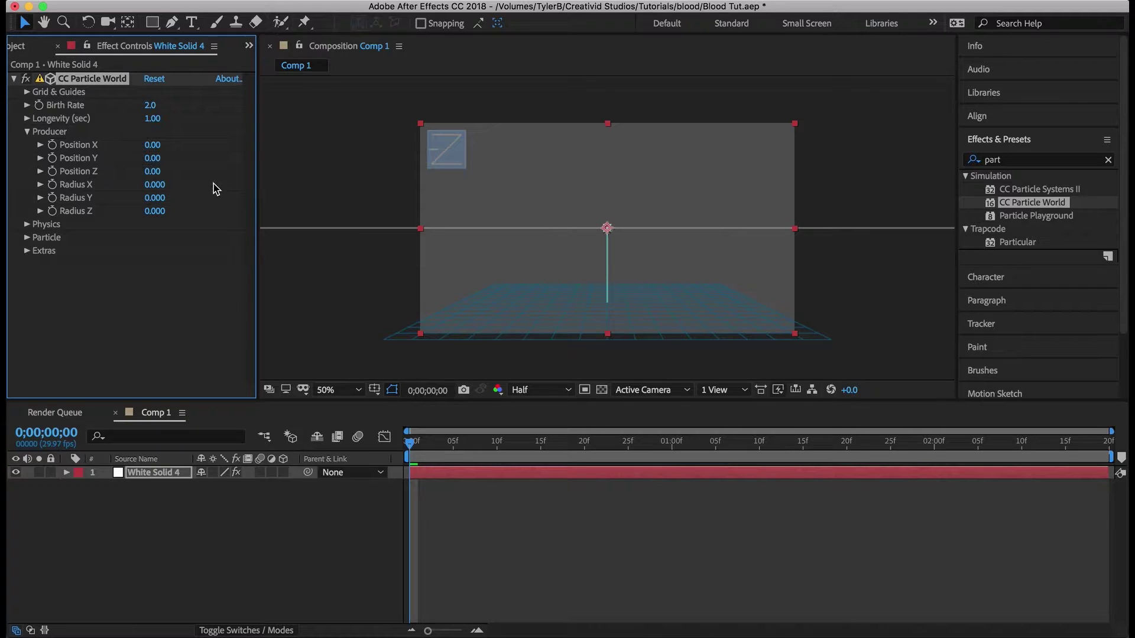
Step: Set Physics Animation to Direction Axis
{"action": "left_click", "coordinate": [27, 224]}
{"action": "left_click", "coordinate": [189, 237]}
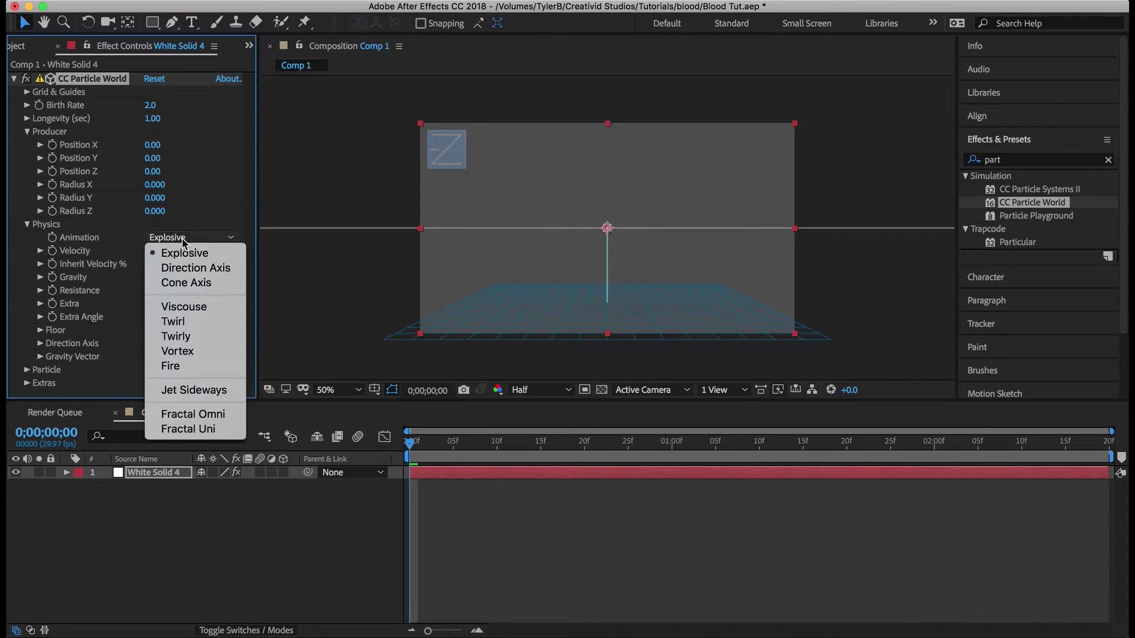
{"action": "left_click", "coordinate": [177, 266]}
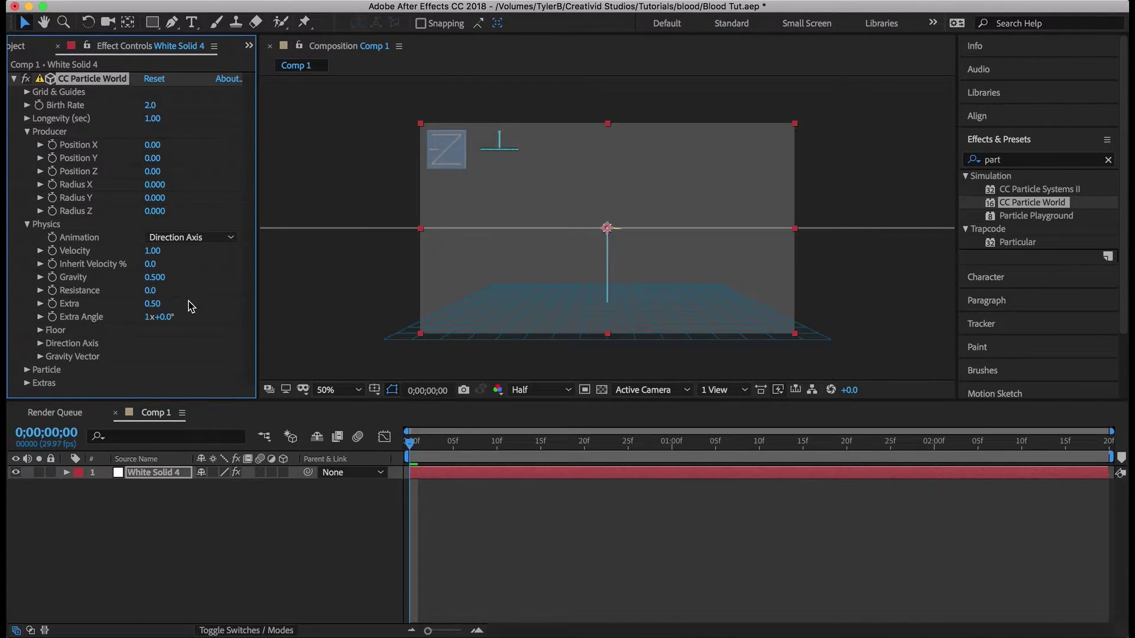
Step: Preview the stream and move the producer to the comp's top-left, near −0.45, −0.24
{"action": "key", "text": "space"}
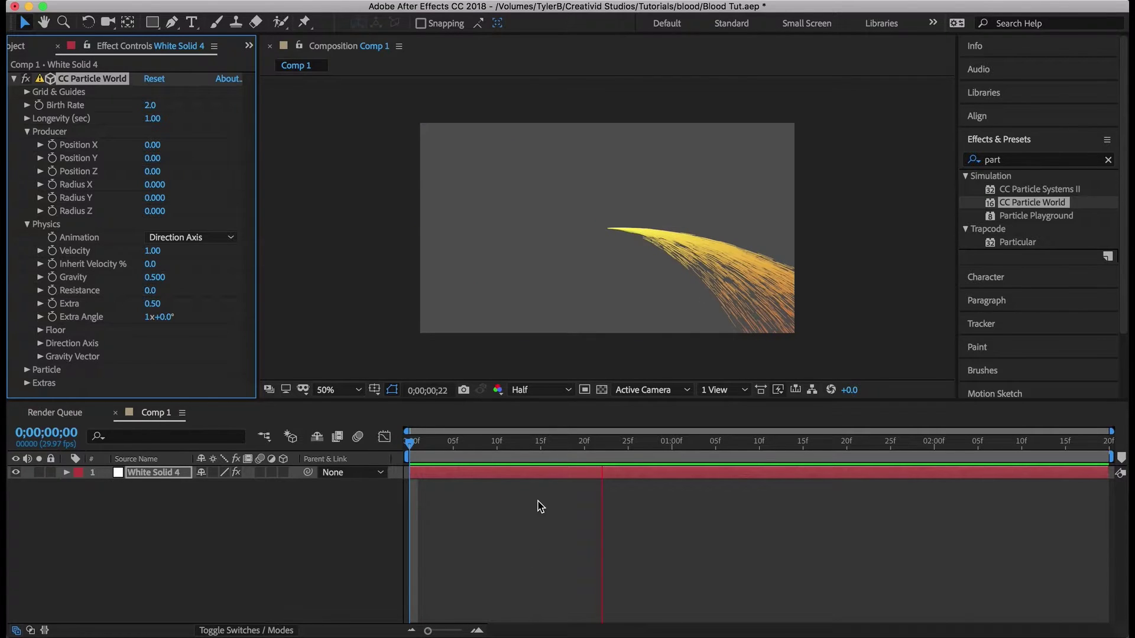
{"action": "left_click", "coordinate": [443, 477]}
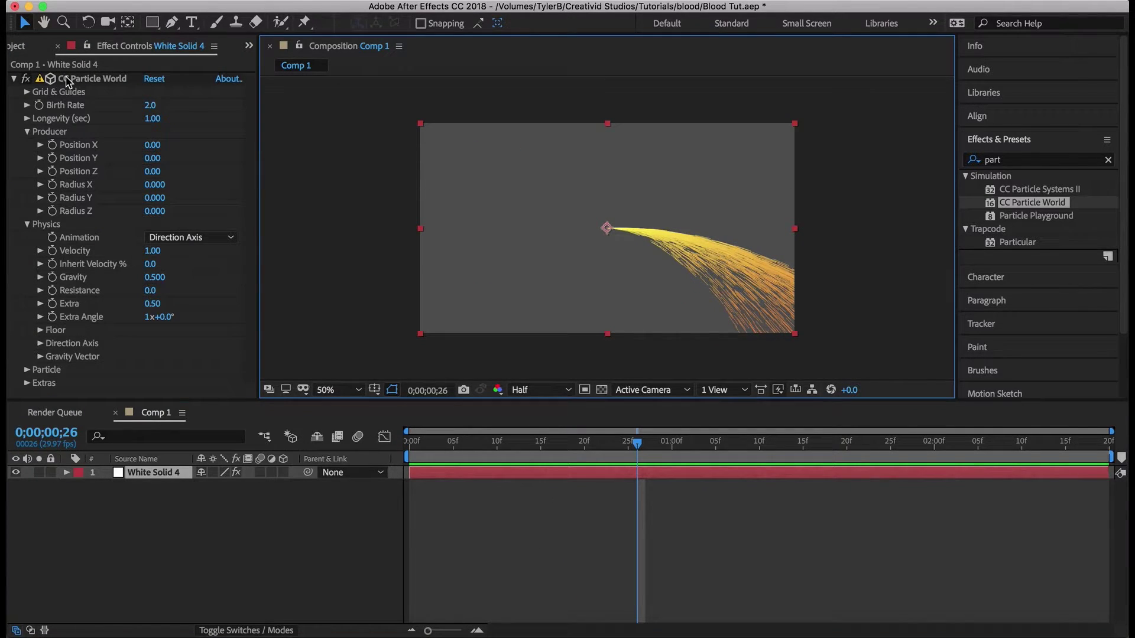
{"action": "left_click", "coordinate": [98, 79]}
{"action": "left_click_drag", "start_coordinate": [606, 228], "coordinate": [440, 153]}
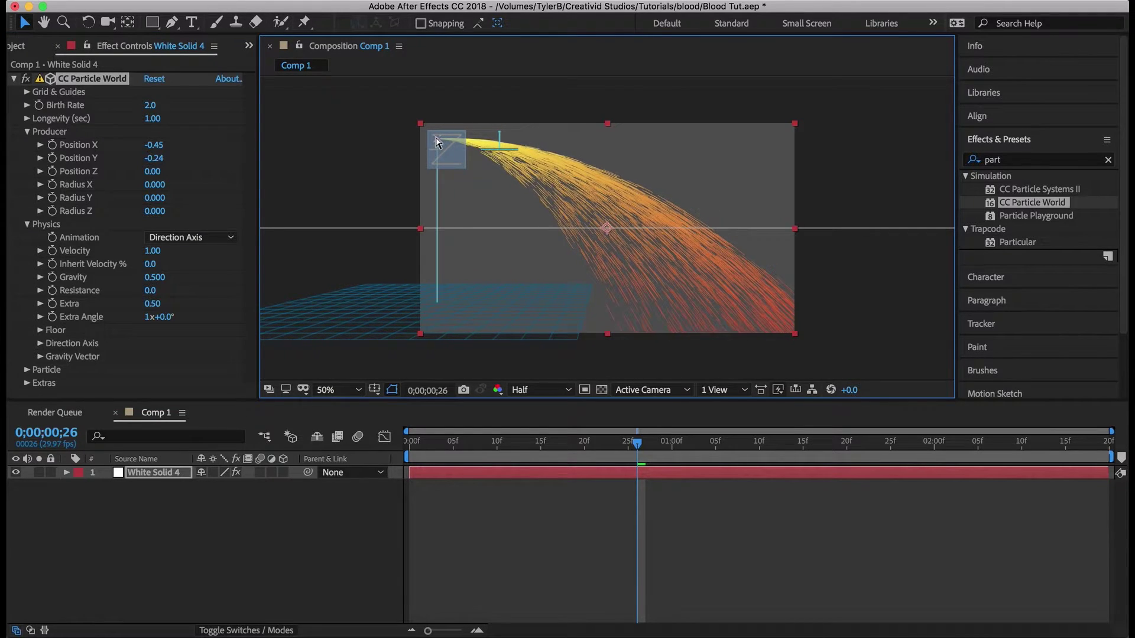
Step: Keyframe Birth Rate at 2.0 on frame 0 and 0.0 on frame 1, then preview the burst
{"action": "key", "text": "Home"}
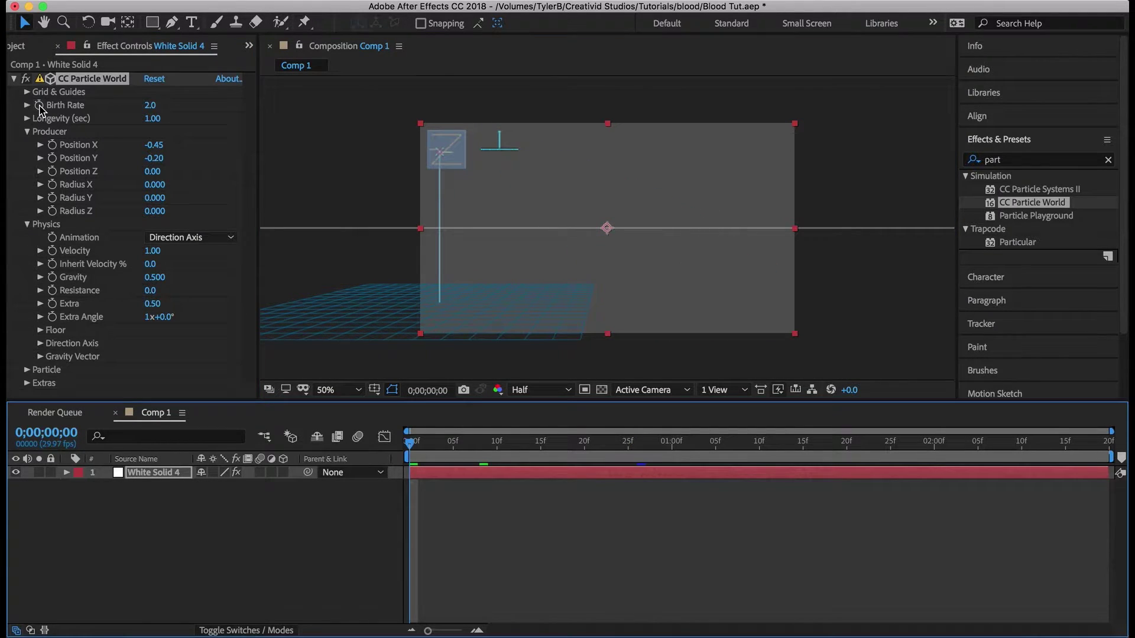
{"action": "left_click", "coordinate": [40, 105]}
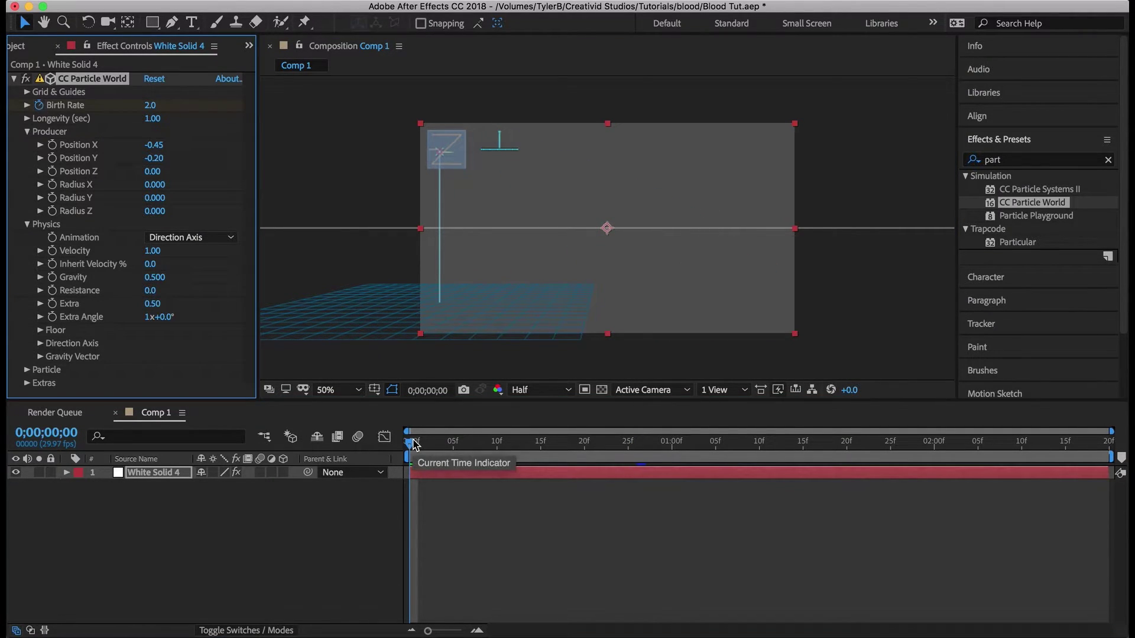
{"action": "left_click_drag", "start_coordinate": [409, 442], "coordinate": [421, 444]}
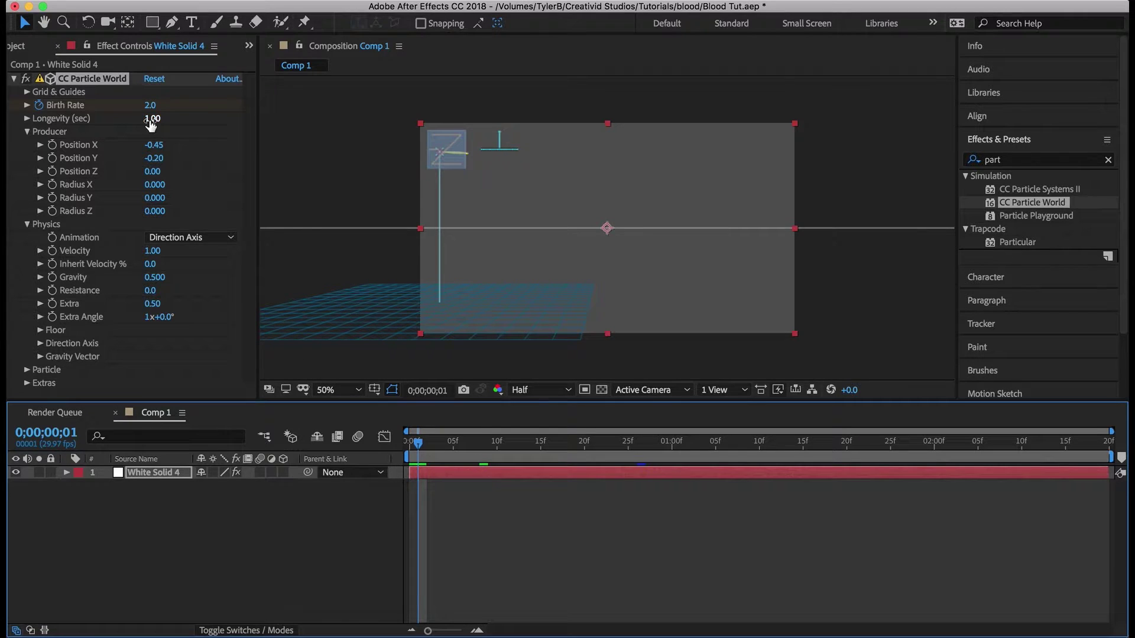
{"action": "left_click_drag", "start_coordinate": [150, 105], "coordinate": [135, 106]}
{"action": "left_click", "coordinate": [495, 537]}
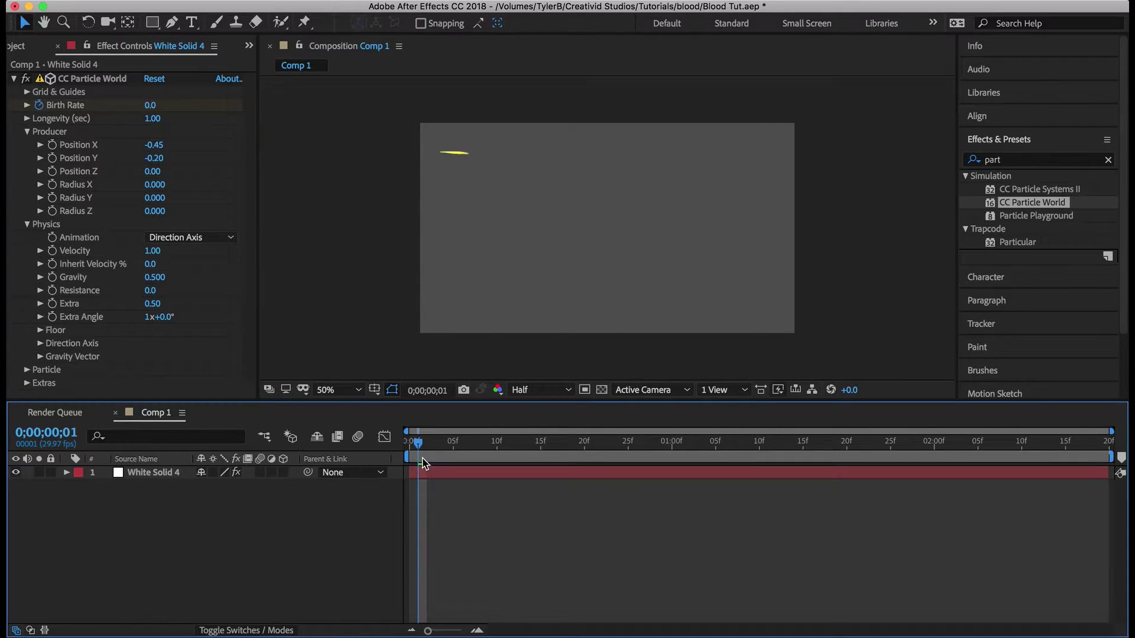
{"action": "key", "text": "equal"}
{"action": "key", "text": "space"}
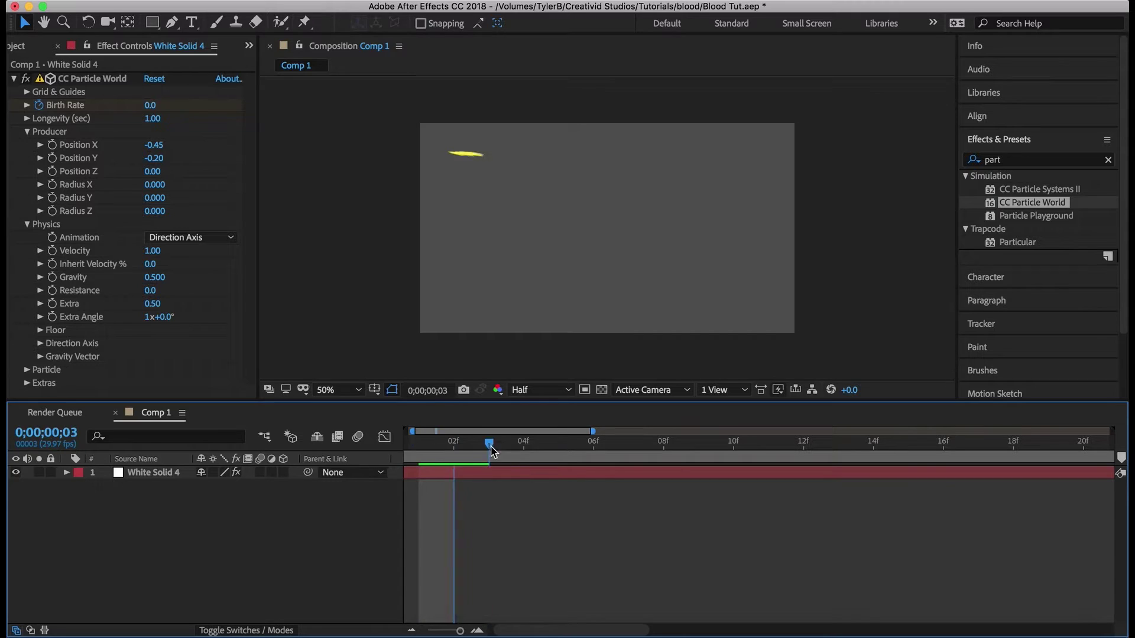
{"action": "key", "text": "space"}
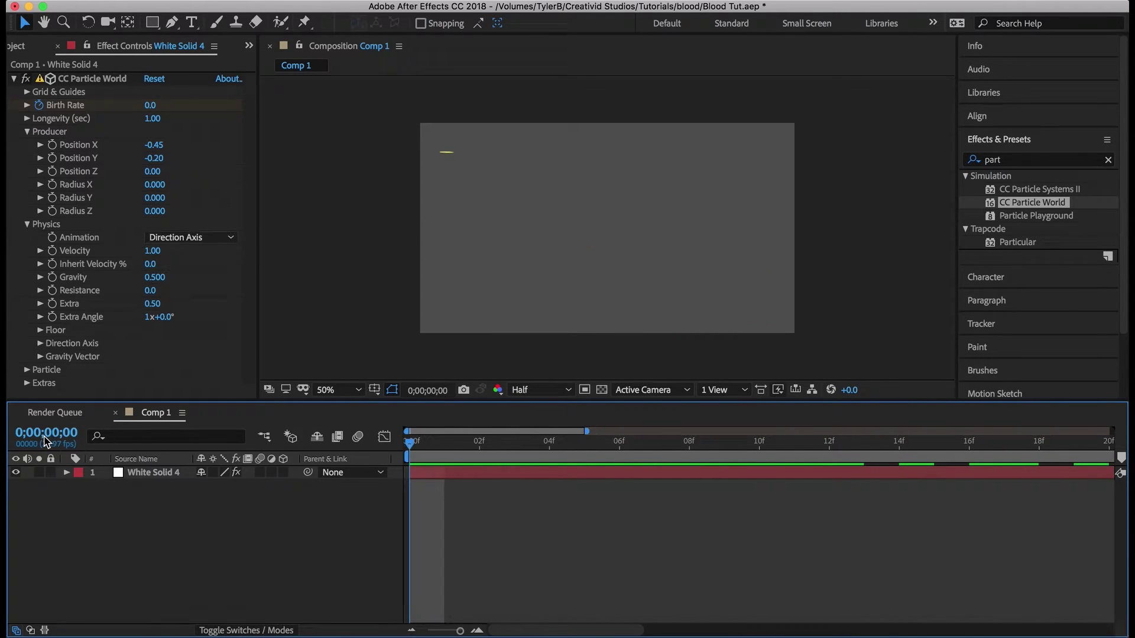
{"action": "key", "text": "minus"}
{"action": "key", "text": "ctrl+z"}
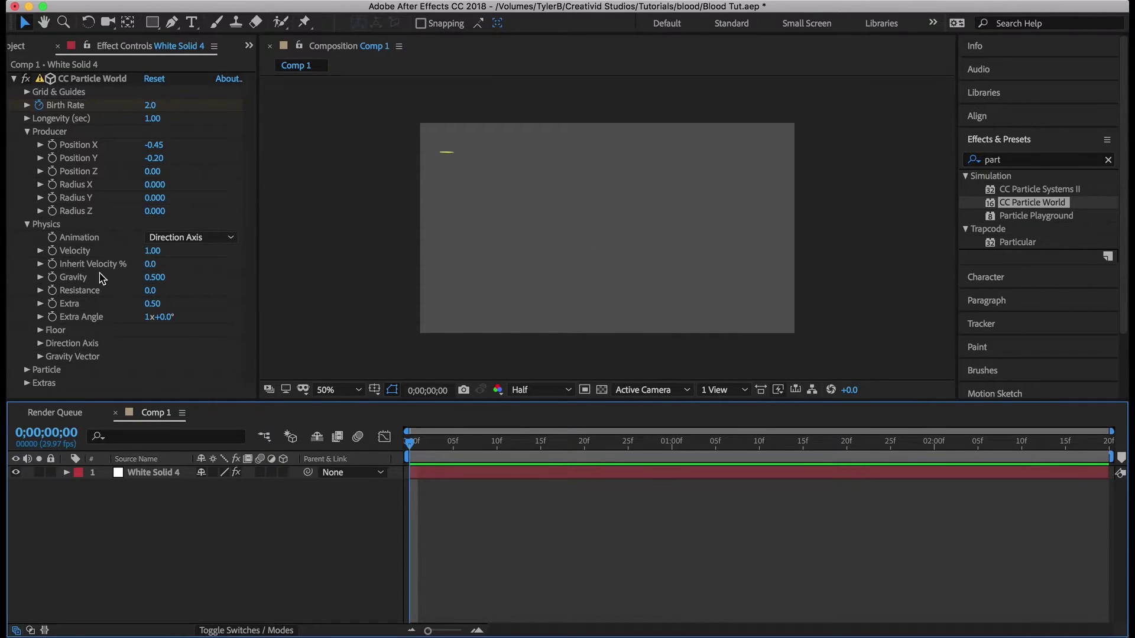
Step: Change the Particle Type to Faded Sphere and preview it, checking frame 14
{"action": "left_click", "coordinate": [26, 370]}
{"action": "scroll", "coordinate": [127, 335], "scroll_direction": "down", "scroll_amount": 5}
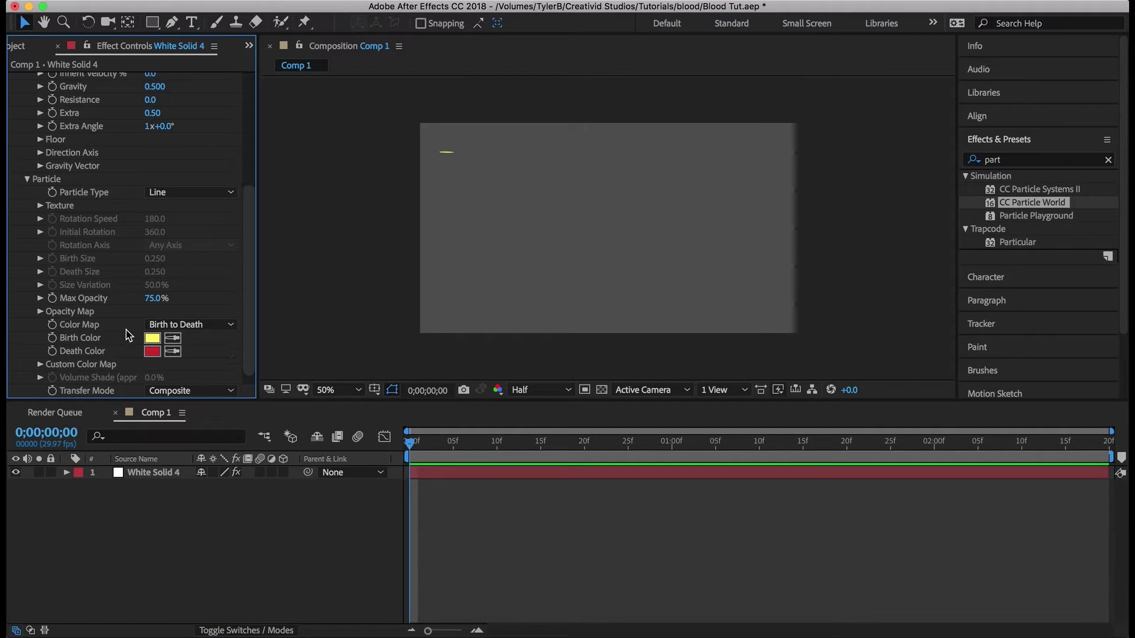
{"action": "left_click", "coordinate": [204, 190]}
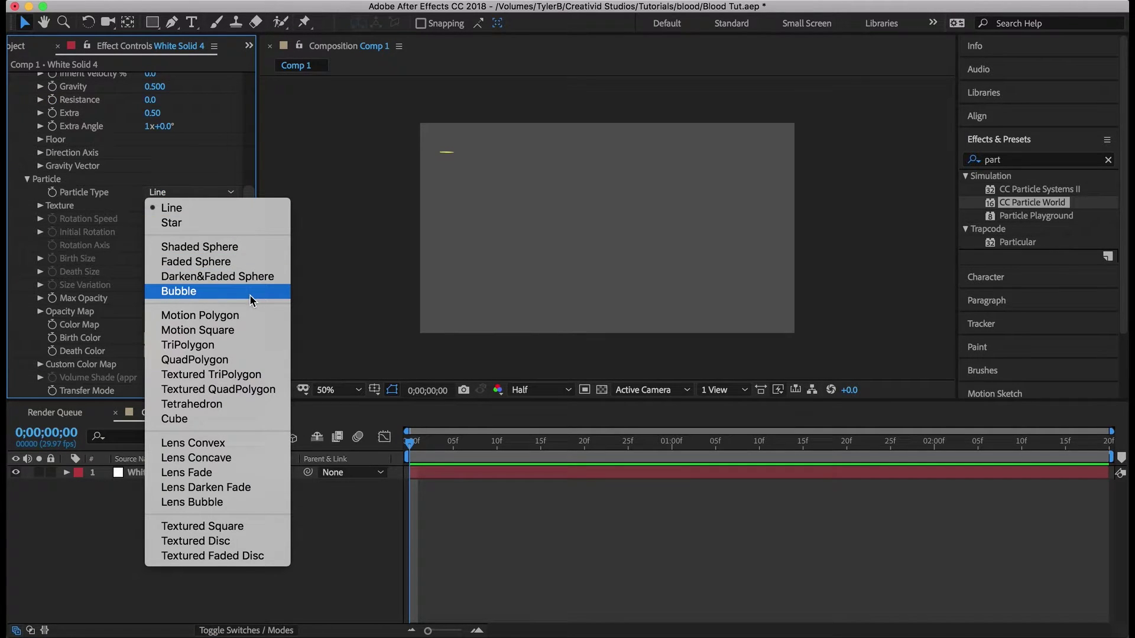
{"action": "left_click", "coordinate": [236, 261]}
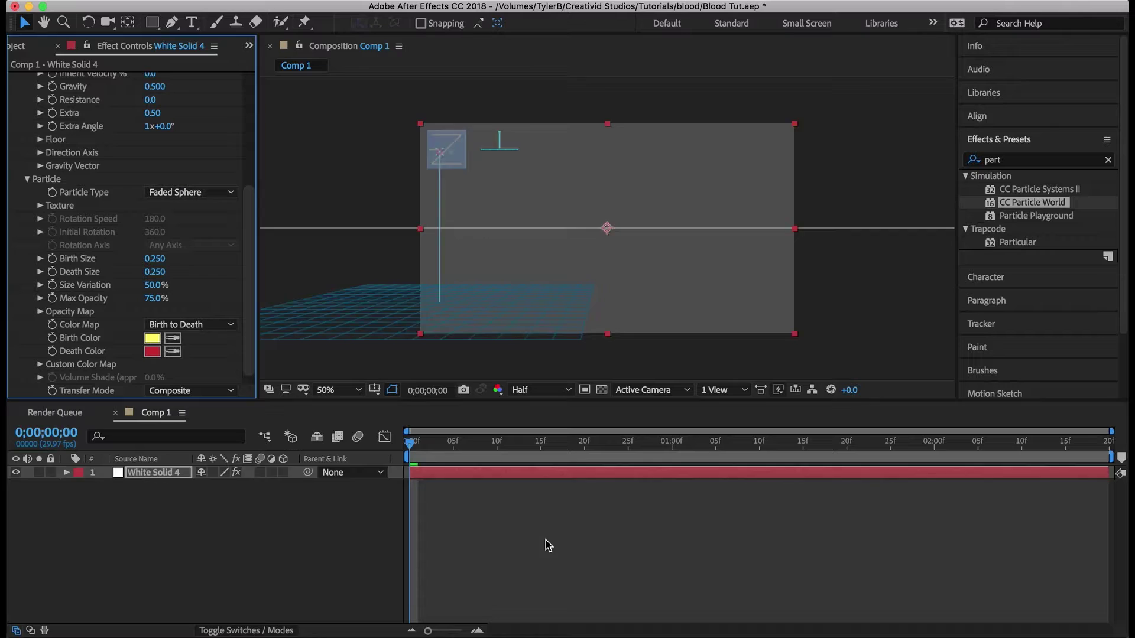
{"action": "left_click", "coordinate": [538, 537]}
{"action": "key", "text": "space"}
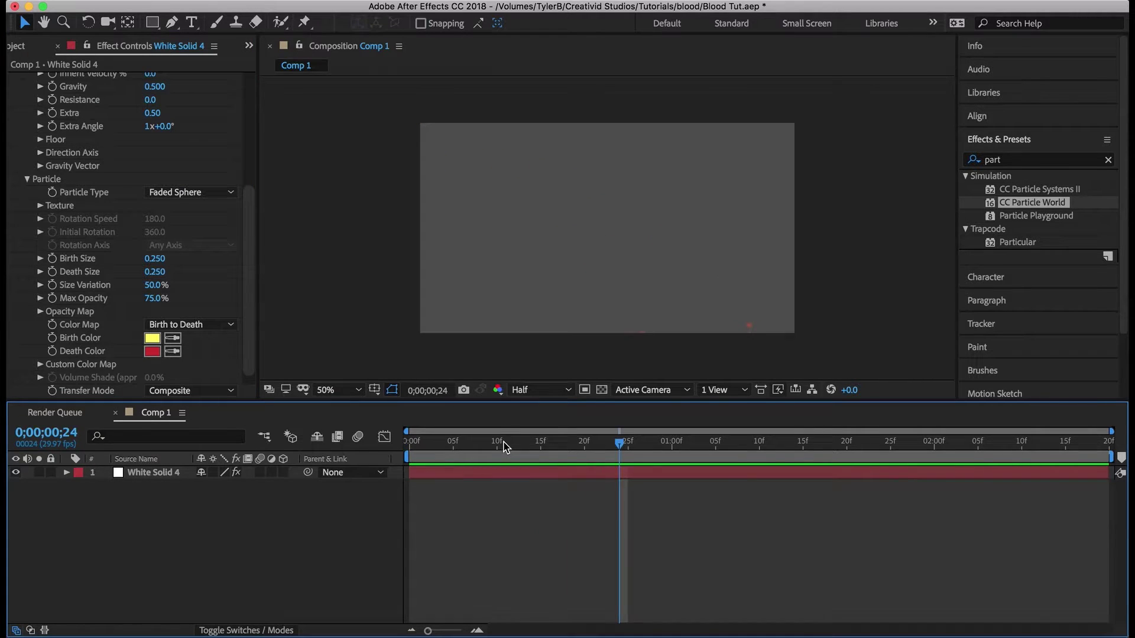
{"action": "left_click_drag", "start_coordinate": [505, 448], "coordinate": [361, 442]}
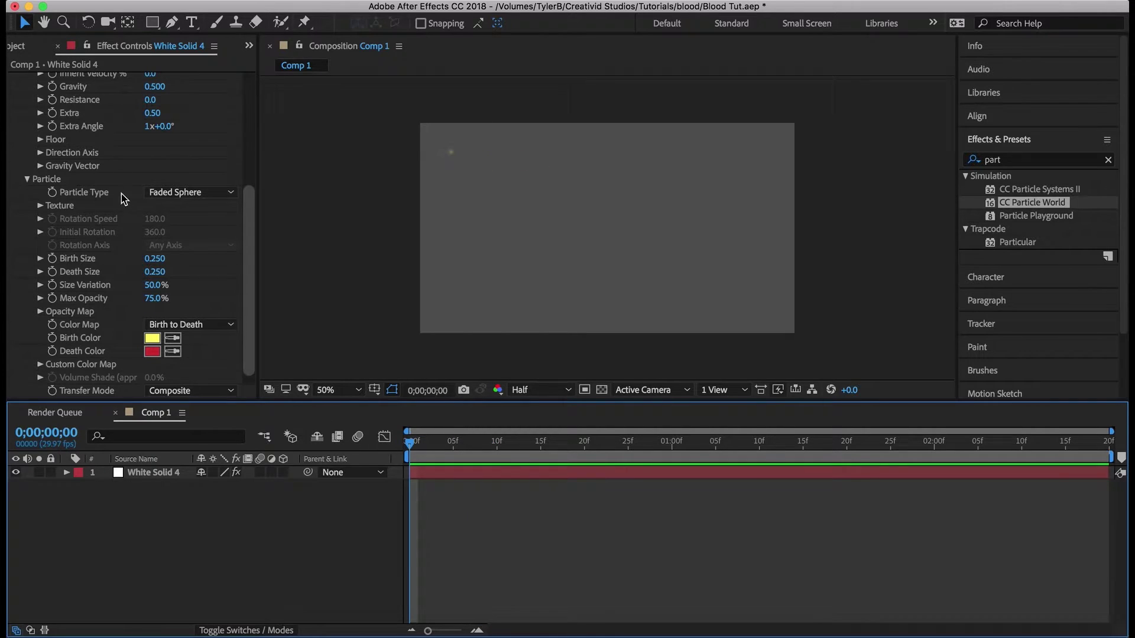
Step: Try a Birth Rate of 15 and preview the particles
{"action": "scroll", "coordinate": [153, 177], "scroll_direction": "up", "scroll_amount": 8}
{"action": "left_click", "coordinate": [153, 104]}
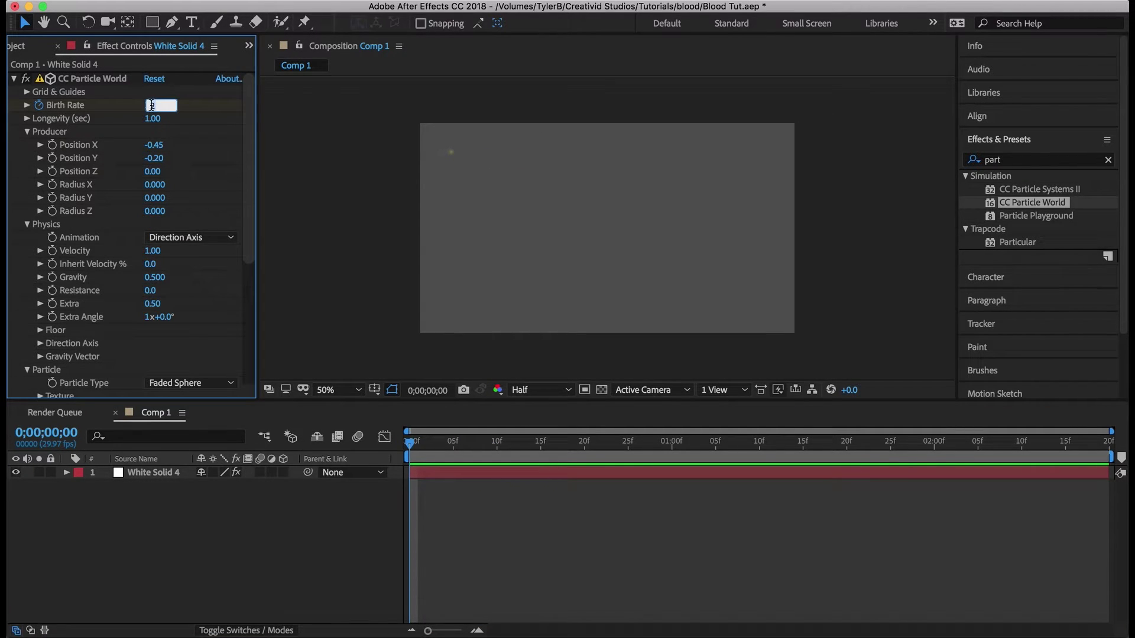
{"action": "type", "text": "2"}
{"action": "key", "text": "BackSpace"}
{"action": "type", "text": "15"}
{"action": "key", "text": "Return"}
{"action": "left_click", "coordinate": [456, 539]}
{"action": "key", "text": "space"}
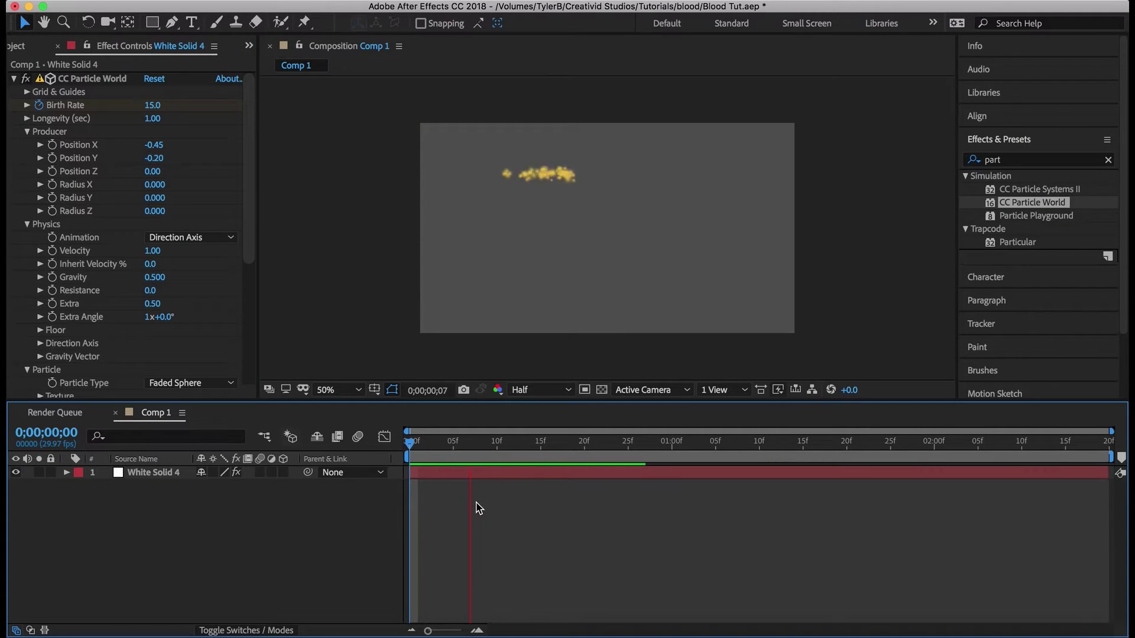
{"action": "key", "text": "space"}
Step: Set the starting Birth Rate to 10 at the first frame and reselect White Solid 4
{"action": "key", "text": "Home"}
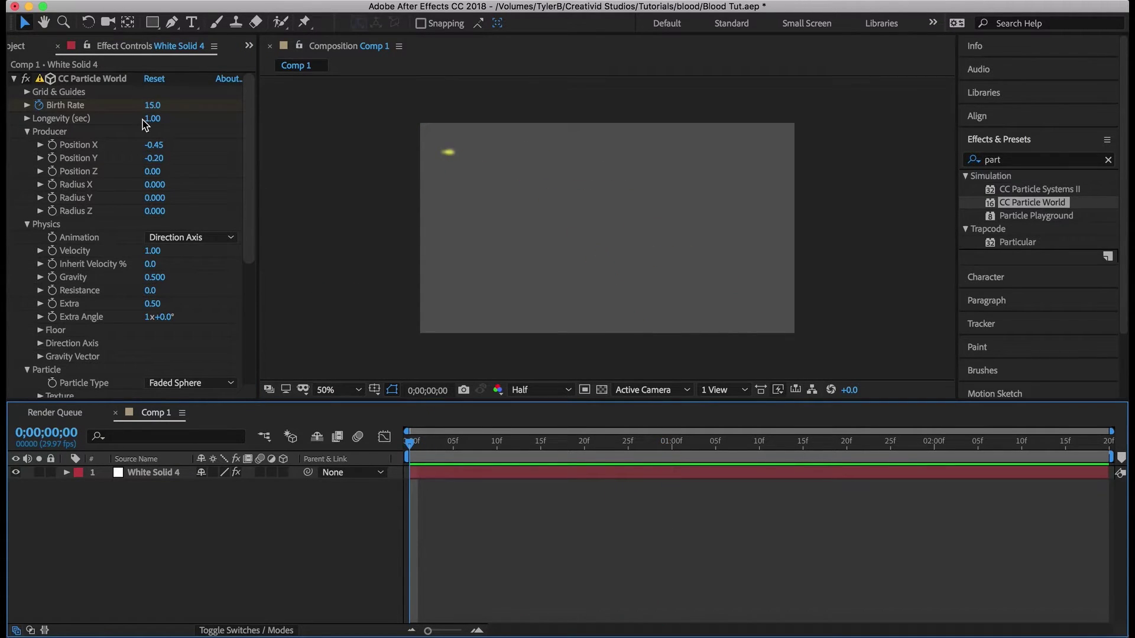
{"action": "left_click", "coordinate": [152, 105]}
{"action": "type", "text": "10"}
{"action": "key", "text": "Return"}
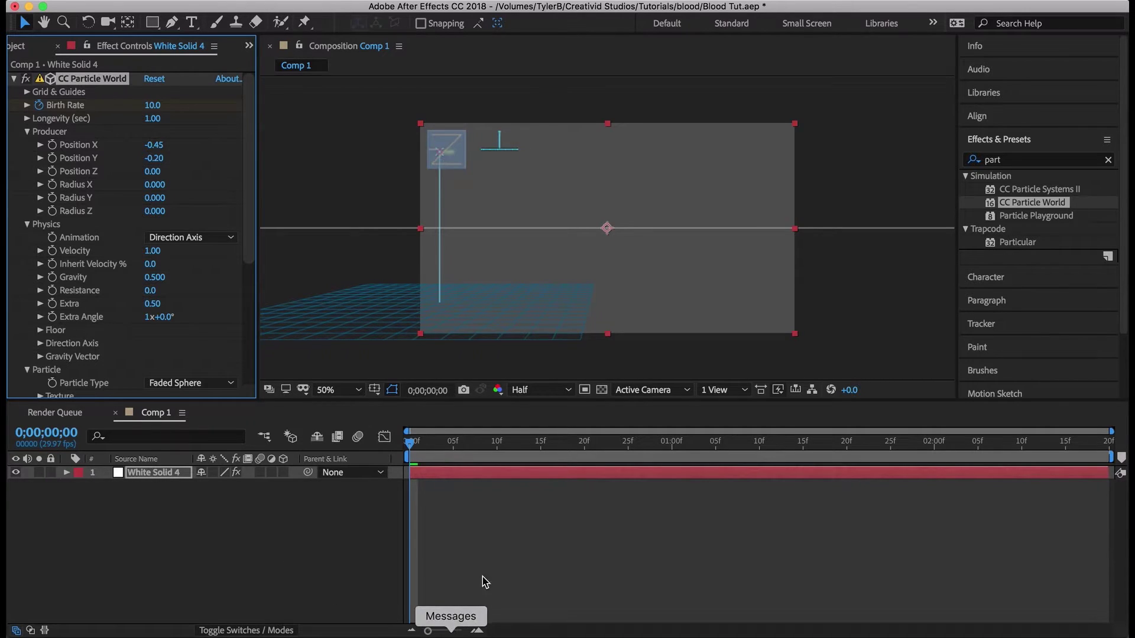
{"action": "left_click", "coordinate": [481, 582]}
{"action": "left_click", "coordinate": [451, 476]}
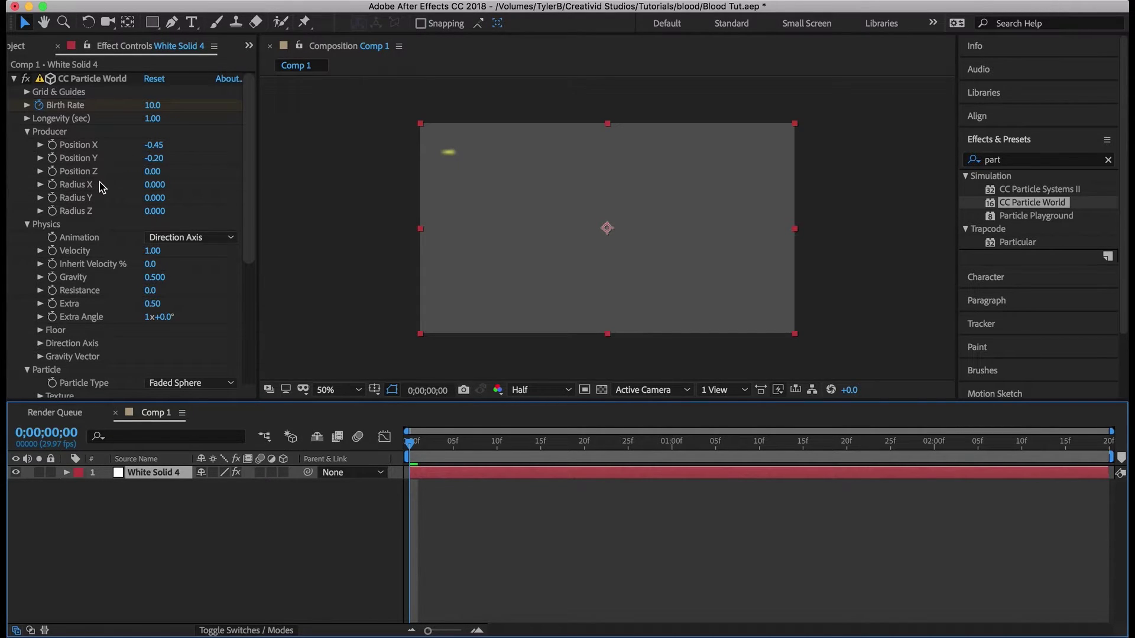
Step: Set Velocity to 2 and Resistance to 0.2, then preview the first frames
{"action": "scroll", "coordinate": [91, 178], "scroll_direction": "down", "scroll_amount": 3}
{"action": "left_click", "coordinate": [152, 204]}
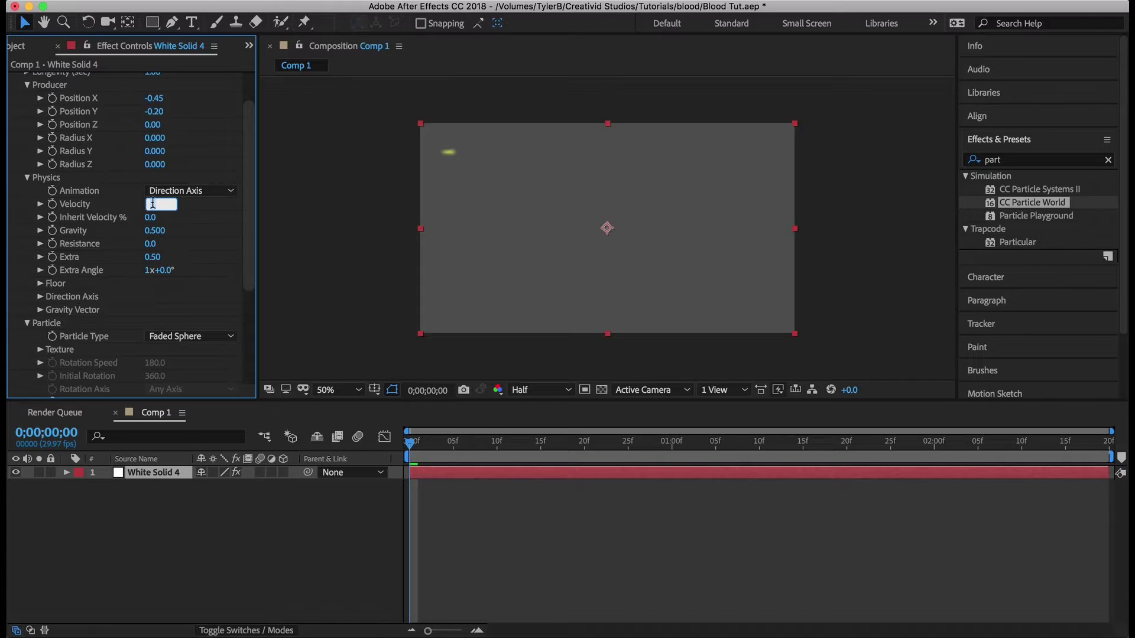
{"action": "type", "text": "2"}
{"action": "key", "text": "Return"}
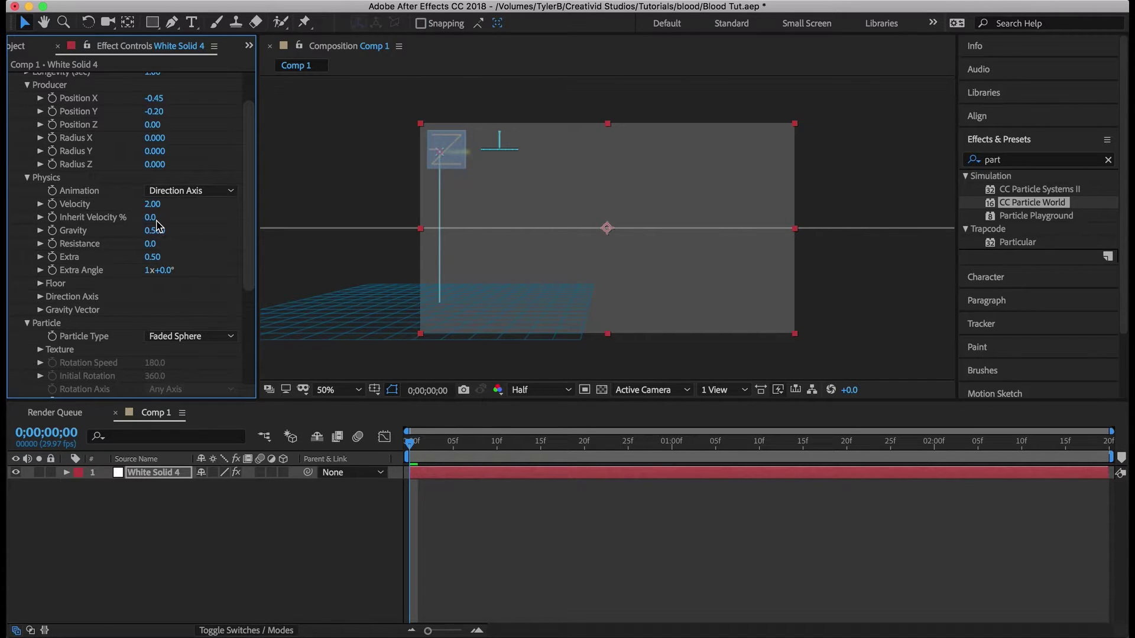
{"action": "left_click", "coordinate": [151, 243]}
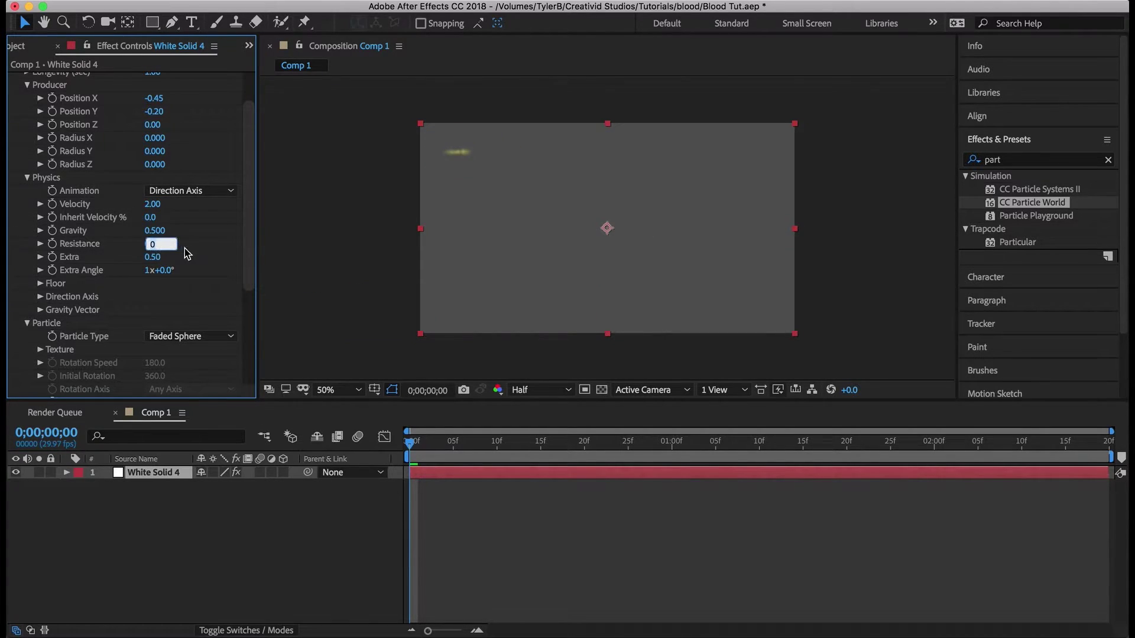
{"action": "type", "text": ".2"}
{"action": "key", "text": "Return"}
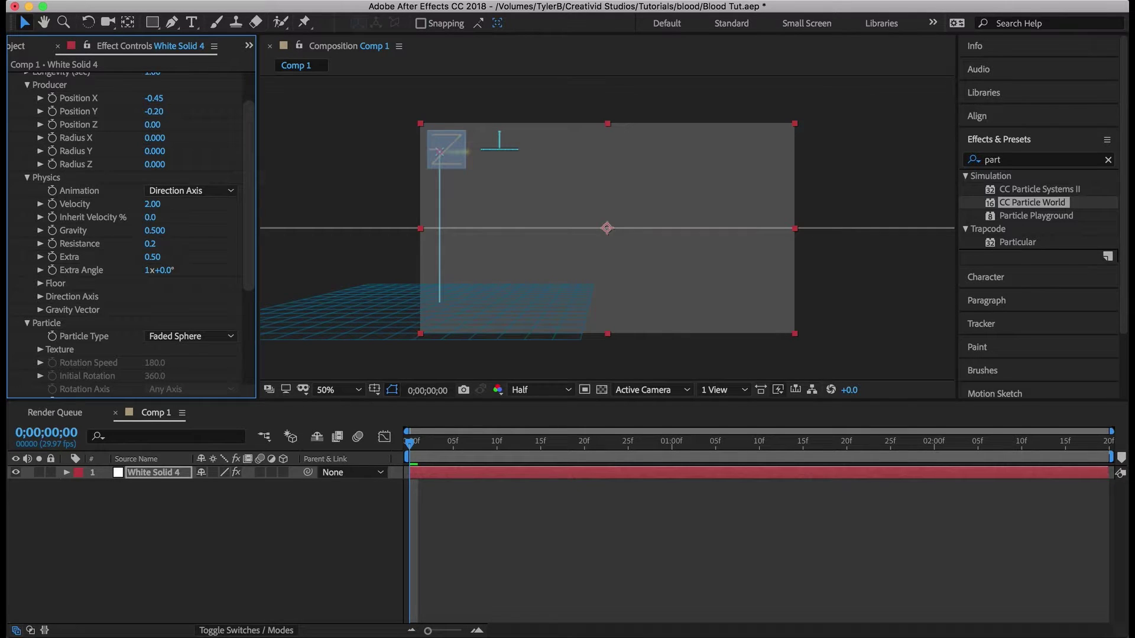
{"action": "key", "text": "space"}
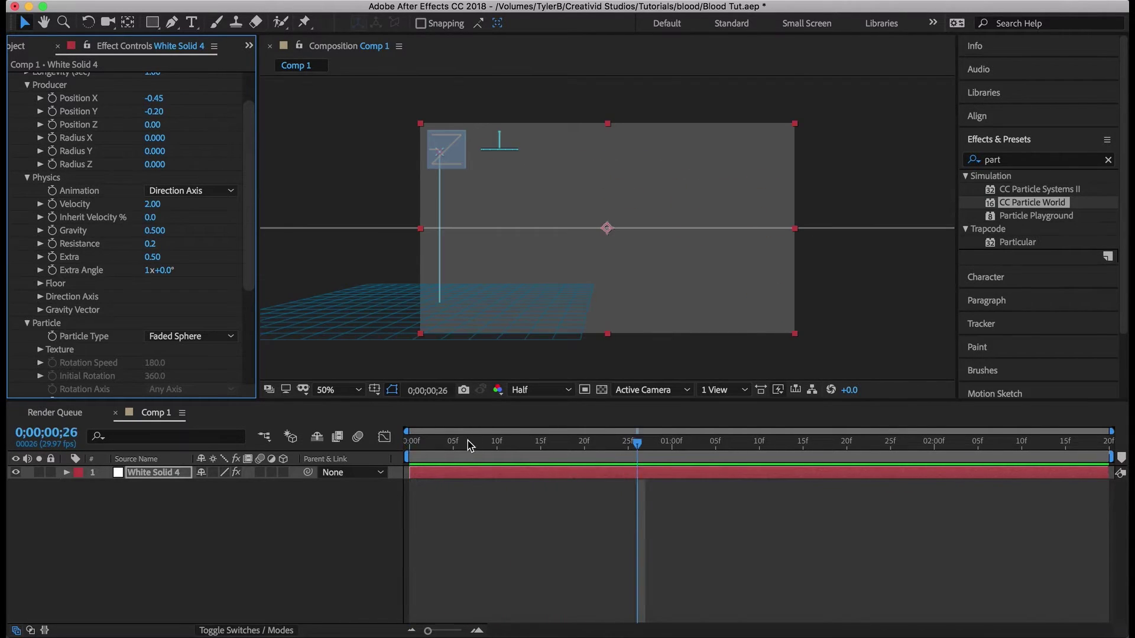
{"action": "left_click", "coordinate": [387, 450]}
{"action": "mouse_move", "coordinate": [412, 452]}
{"action": "left_mouse_down"}
{"action": "mouse_move", "coordinate": [550, 454]}
{"action": "mouse_move", "coordinate": [408, 447]}
{"action": "left_mouse_up"}
Step: Set Extra to 1 and preview, reverting a trial Extra of 3.25 back to 1.00
{"action": "left_click", "coordinate": [152, 258]}
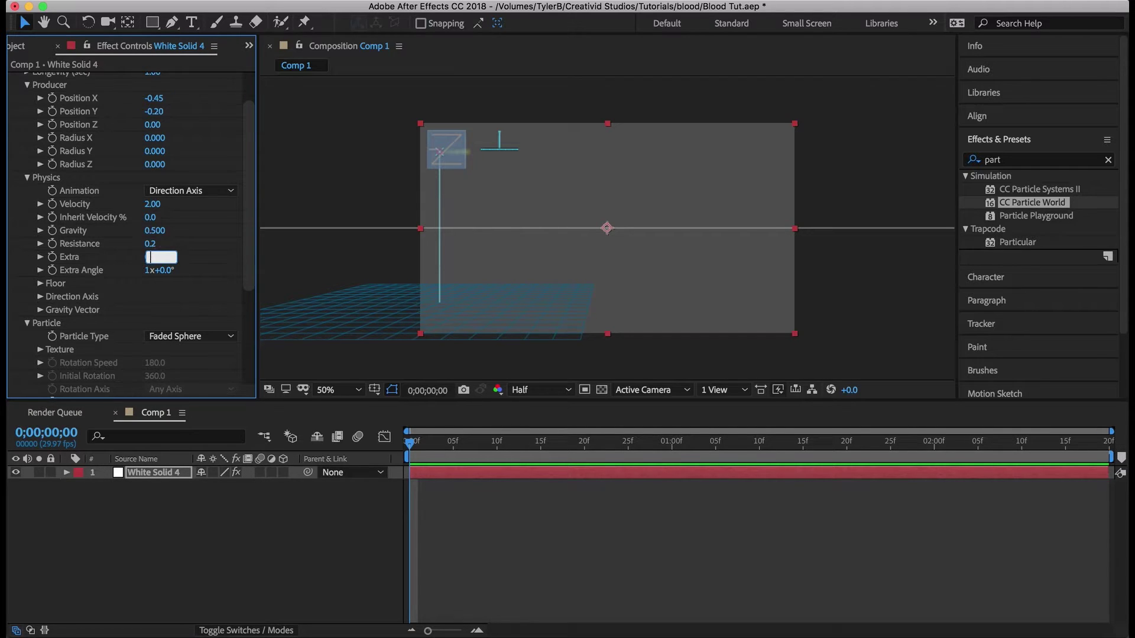
{"action": "type", "text": "1"}
{"action": "key", "text": "Return"}
{"action": "left_click", "coordinate": [454, 533]}
{"action": "key", "text": "space"}
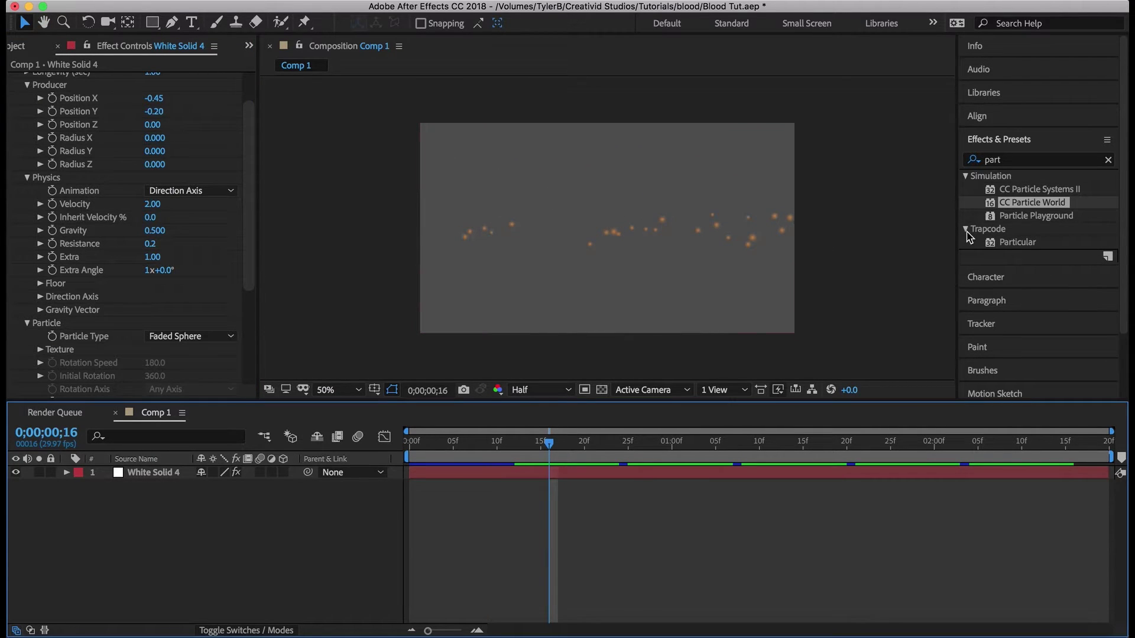
{"action": "left_click_drag", "start_coordinate": [157, 262], "coordinate": [314, 242]}
{"action": "key", "text": "cmd+z"}
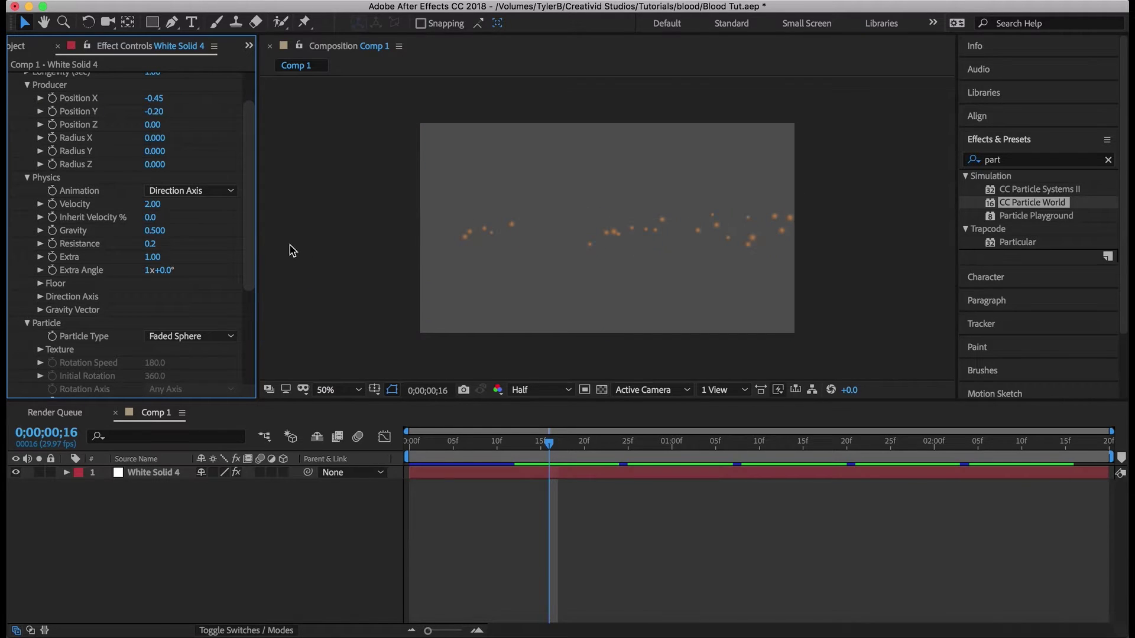
Step: Raise the particle Size Variation to 100% and preview
{"action": "left_click", "coordinate": [413, 524]}
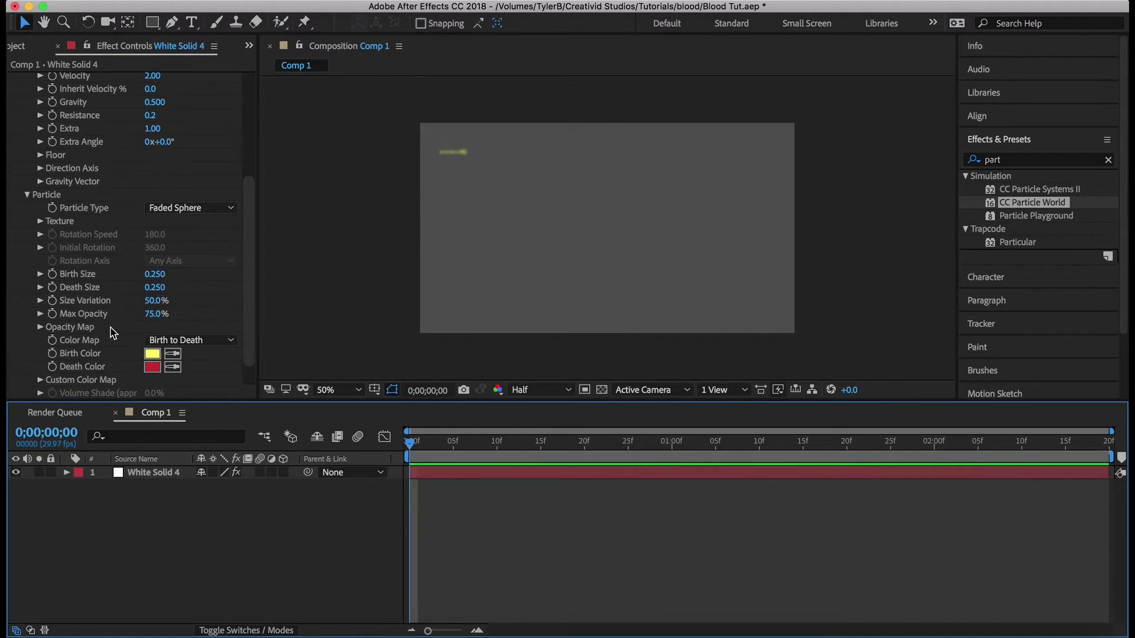
{"action": "left_click_drag", "start_coordinate": [155, 304], "coordinate": [1125, 286]}
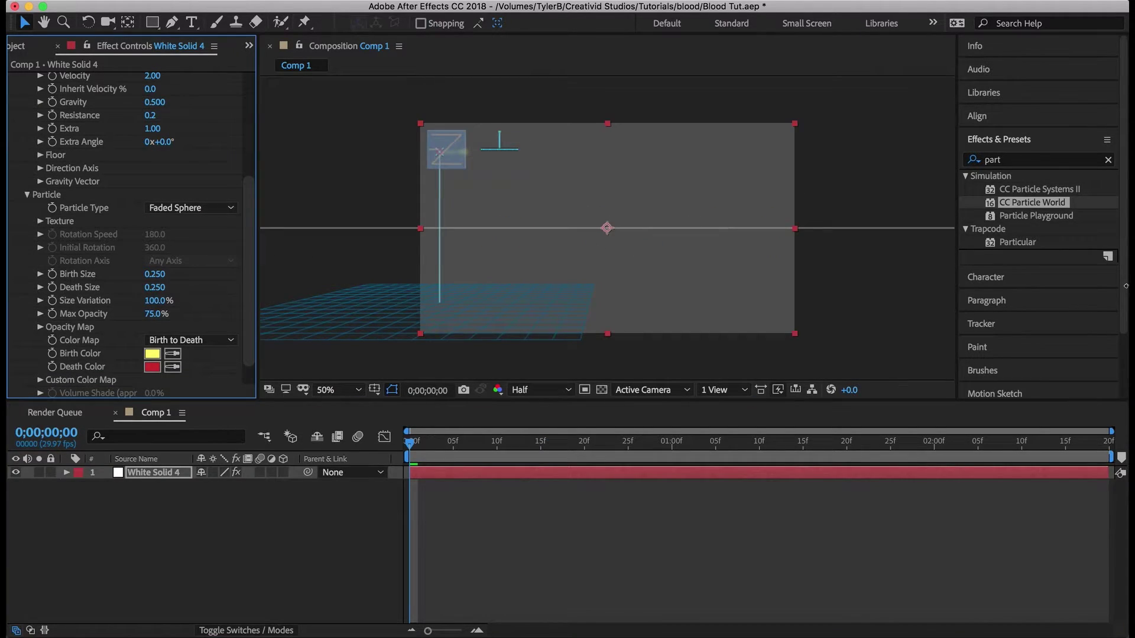
{"action": "left_click", "coordinate": [478, 545]}
{"action": "key", "text": "space"}
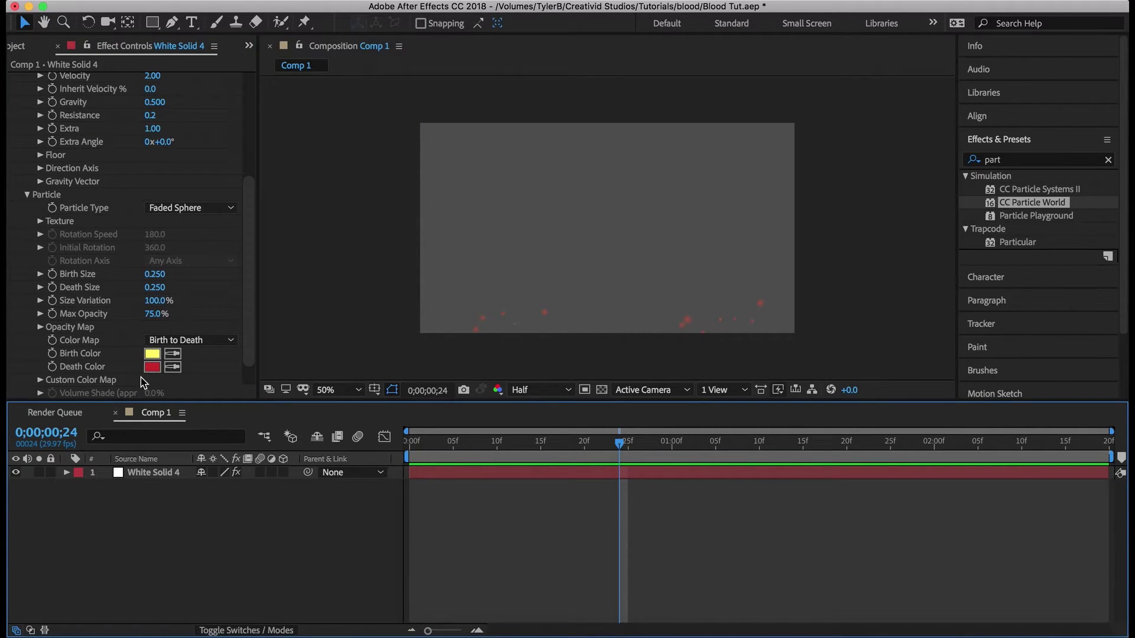
Step: Set the Birth Color to dark red (#590000)
{"action": "left_click", "coordinate": [153, 353]}
{"action": "left_click_drag", "start_coordinate": [944, 173], "coordinate": [944, 283]}
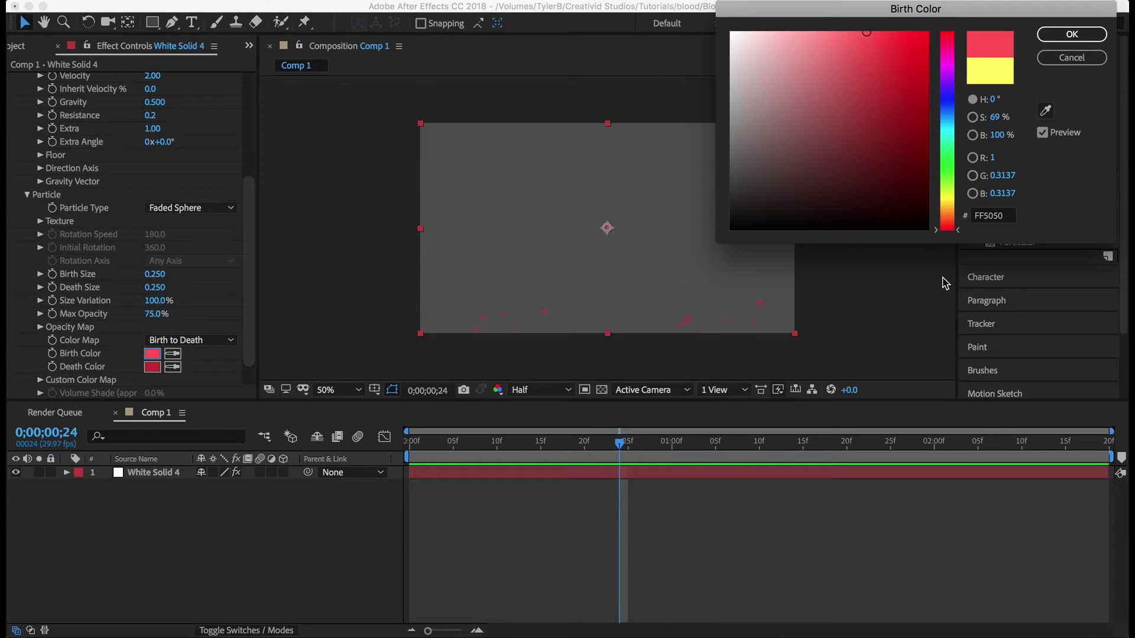
{"action": "mouse_move", "coordinate": [918, 144]}
{"action": "left_mouse_down"}
{"action": "mouse_move", "coordinate": [953, 126]}
{"action": "mouse_move", "coordinate": [969, 159]}
{"action": "left_mouse_up"}
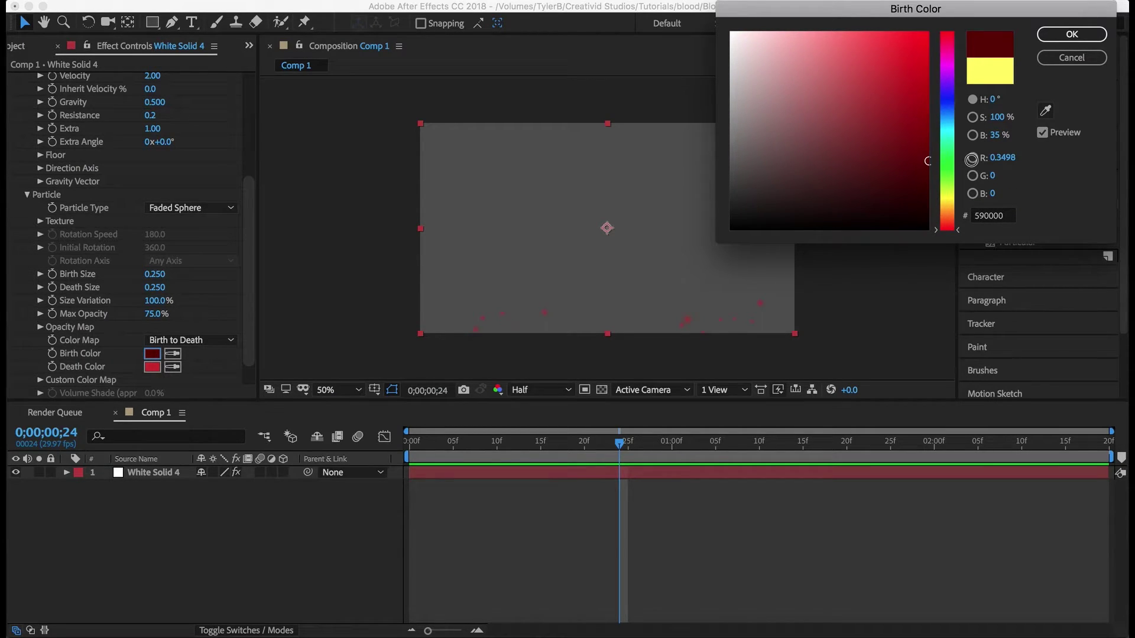
{"action": "left_click", "coordinate": [1071, 34]}
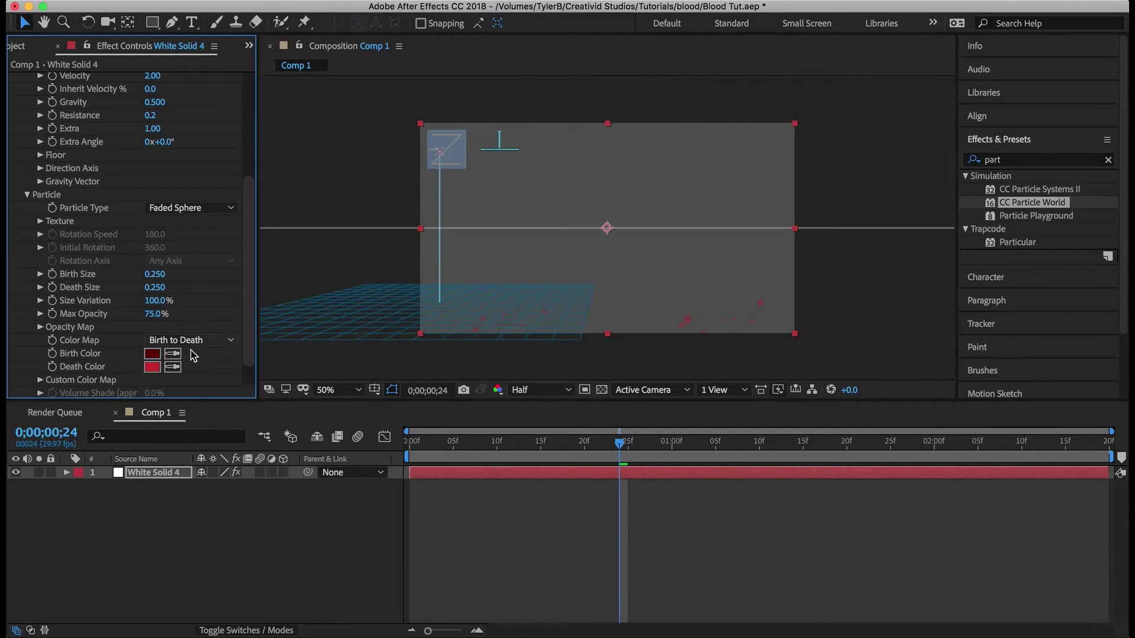
Step: Eyedrop the dark red into Death Color, preview, and select White Solid 4
{"action": "left_click", "coordinate": [155, 350]}
{"action": "left_click", "coordinate": [479, 537]}
{"action": "key", "text": "space"}
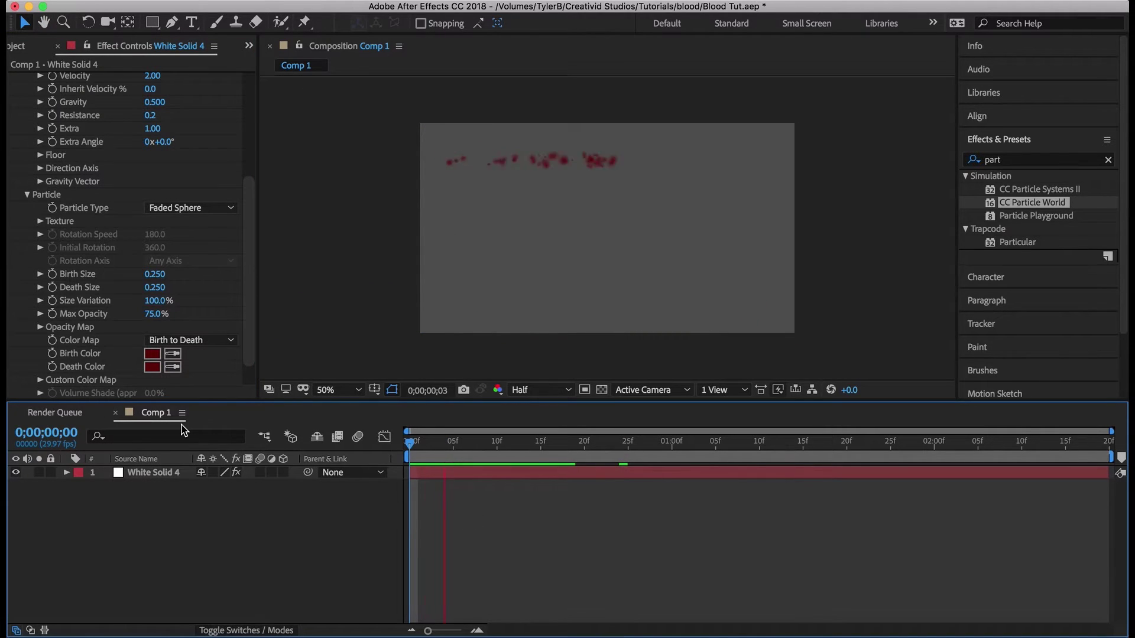
{"action": "key", "text": "space"}
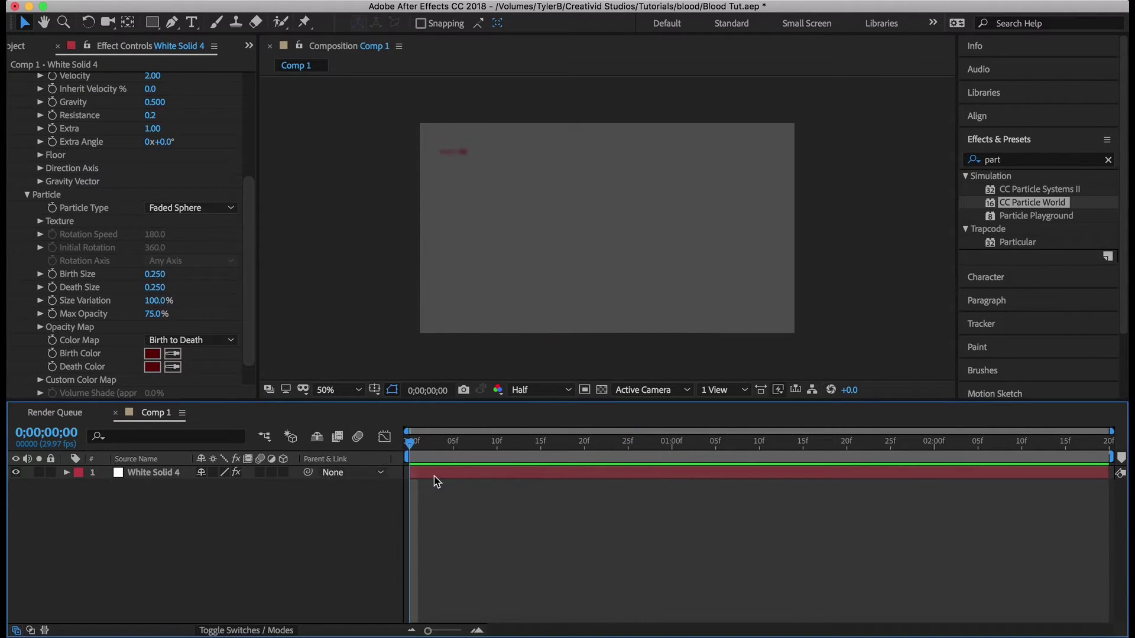
{"action": "left_click", "coordinate": [455, 474]}
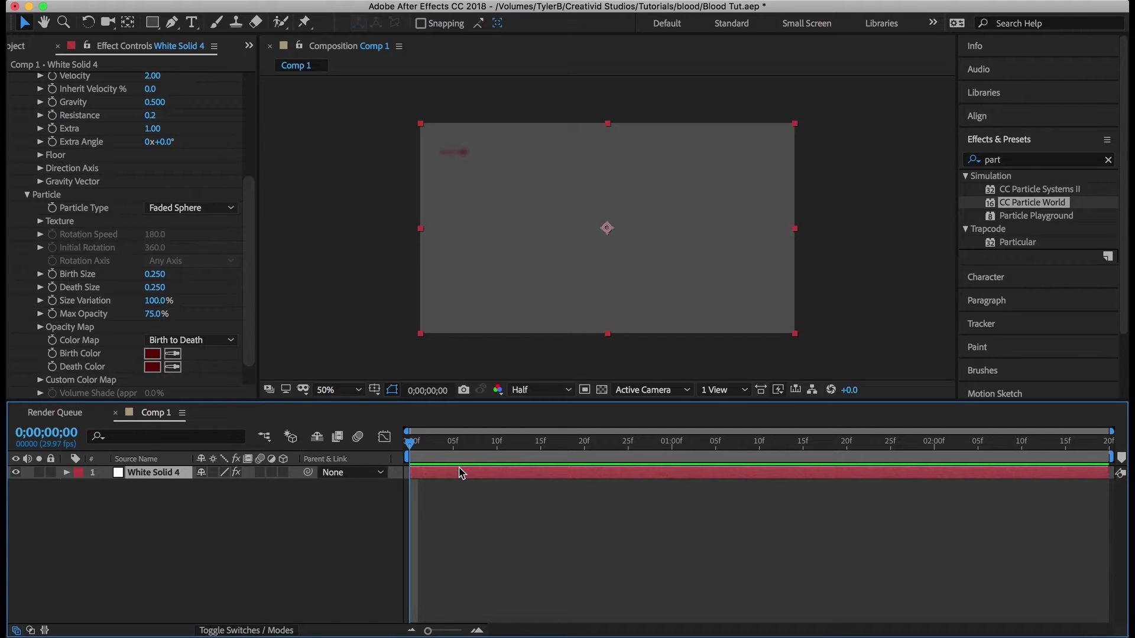
Step: Duplicate White Solid 4 and give the copy Resistance 0.7, keeping Velocity 2 and Extra 1
{"action": "key", "text": "super+d"}
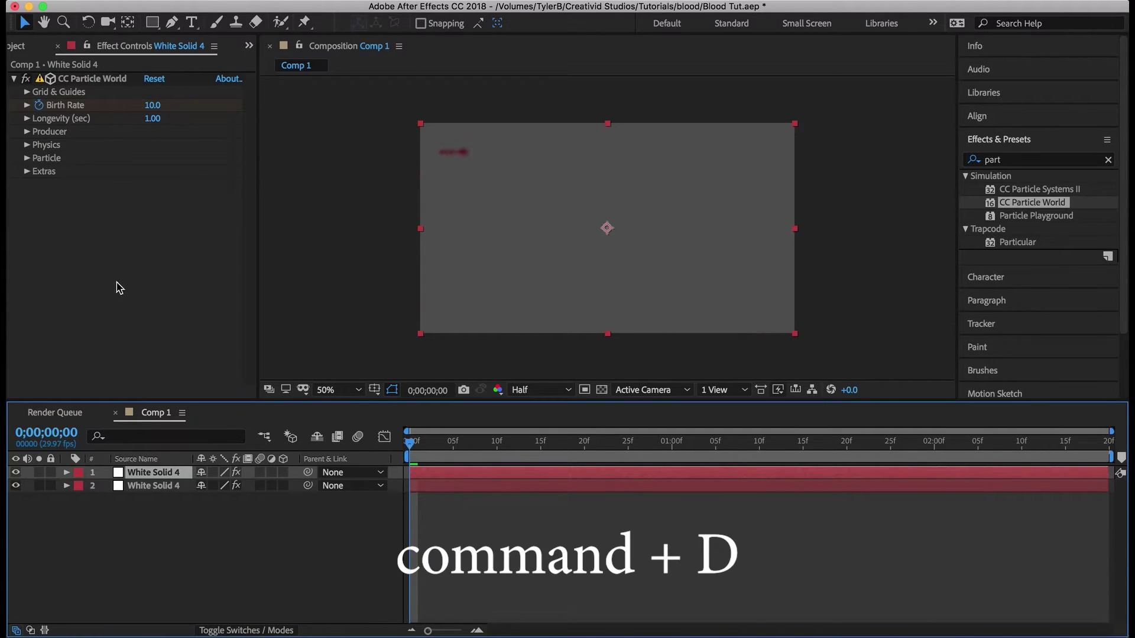
{"action": "left_click", "coordinate": [169, 486]}
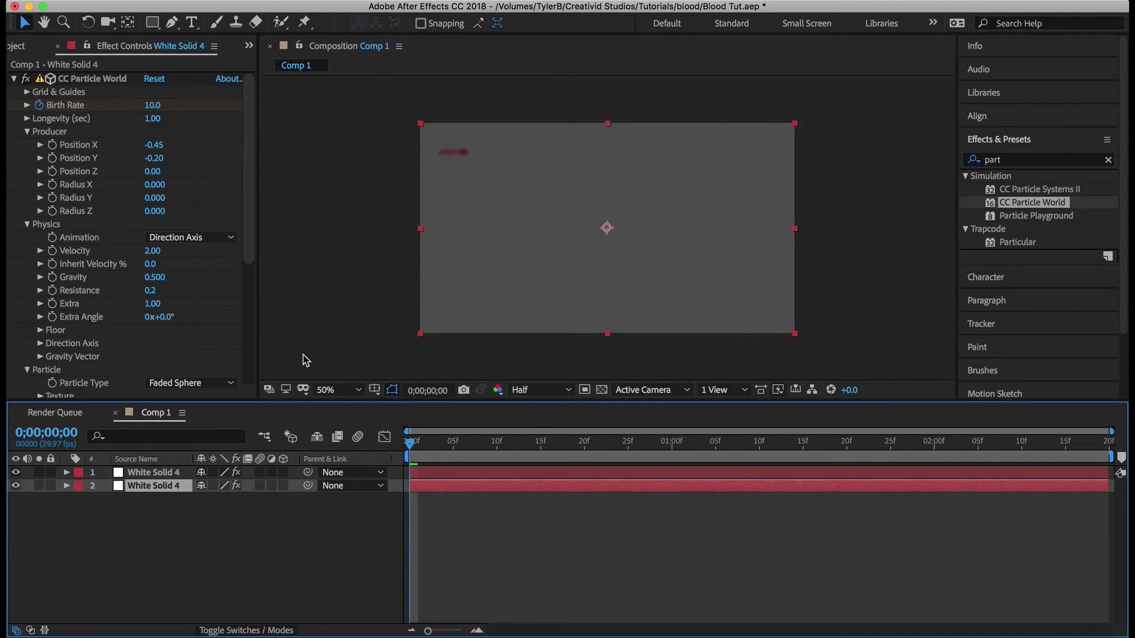
{"action": "scroll", "coordinate": [100, 255], "scroll_direction": "down", "scroll_amount": 2}
{"action": "left_click", "coordinate": [153, 204]}
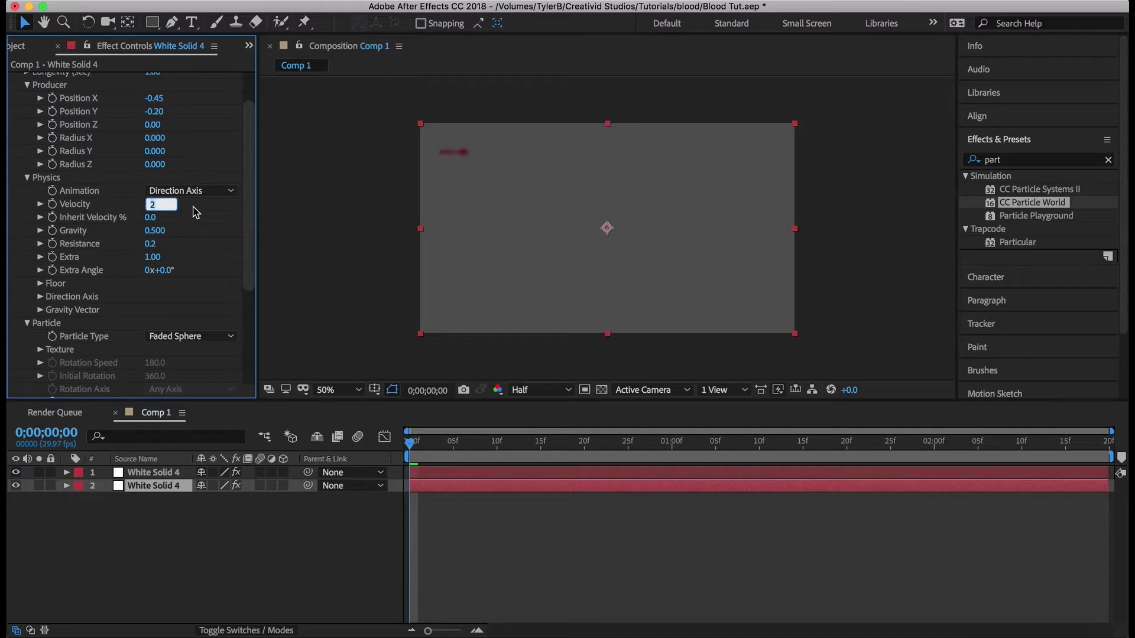
{"action": "key", "text": "Return"}
{"action": "left_click", "coordinate": [152, 257]}
{"action": "key", "text": "Return"}
{"action": "left_click", "coordinate": [151, 244]}
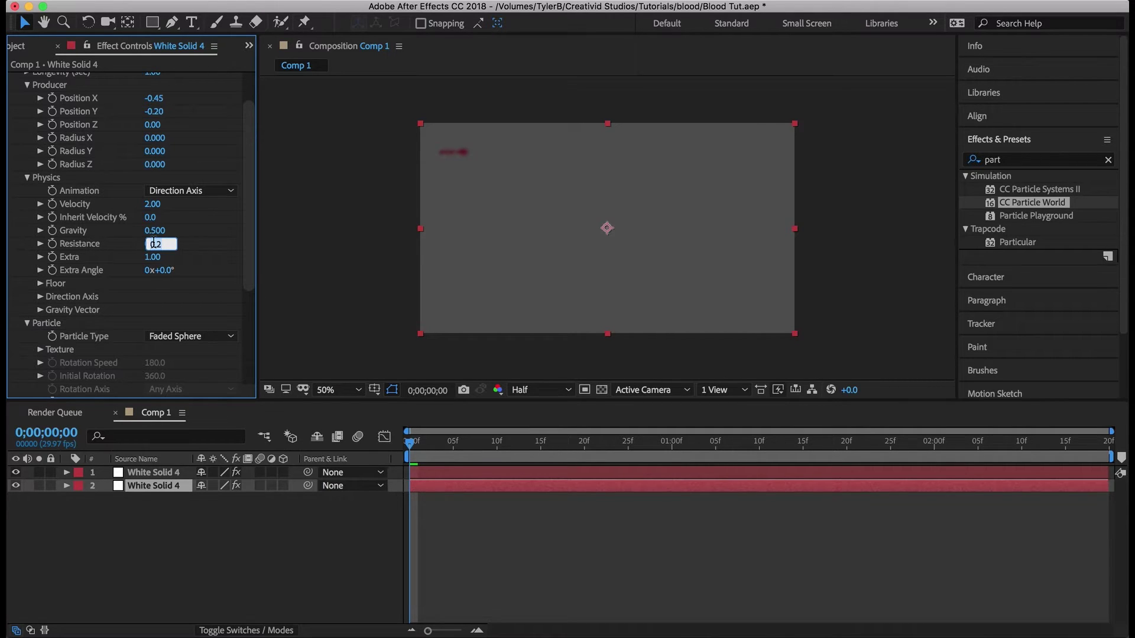
{"action": "left_click", "coordinate": [501, 540]}
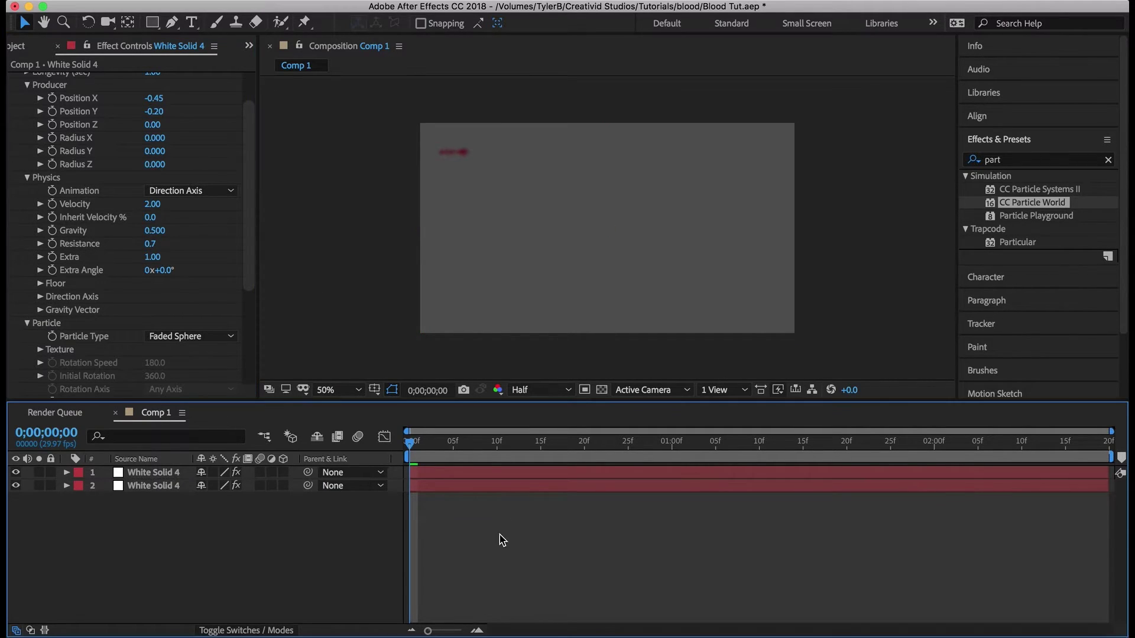
Step: Check the duplicate's spread at frame 17 and reselect the second particle layer
{"action": "left_click", "coordinate": [444, 443]}
{"action": "left_click_drag", "start_coordinate": [445, 443], "coordinate": [560, 454]}
{"action": "scroll", "coordinate": [109, 278], "scroll_direction": "down", "scroll_amount": 3}
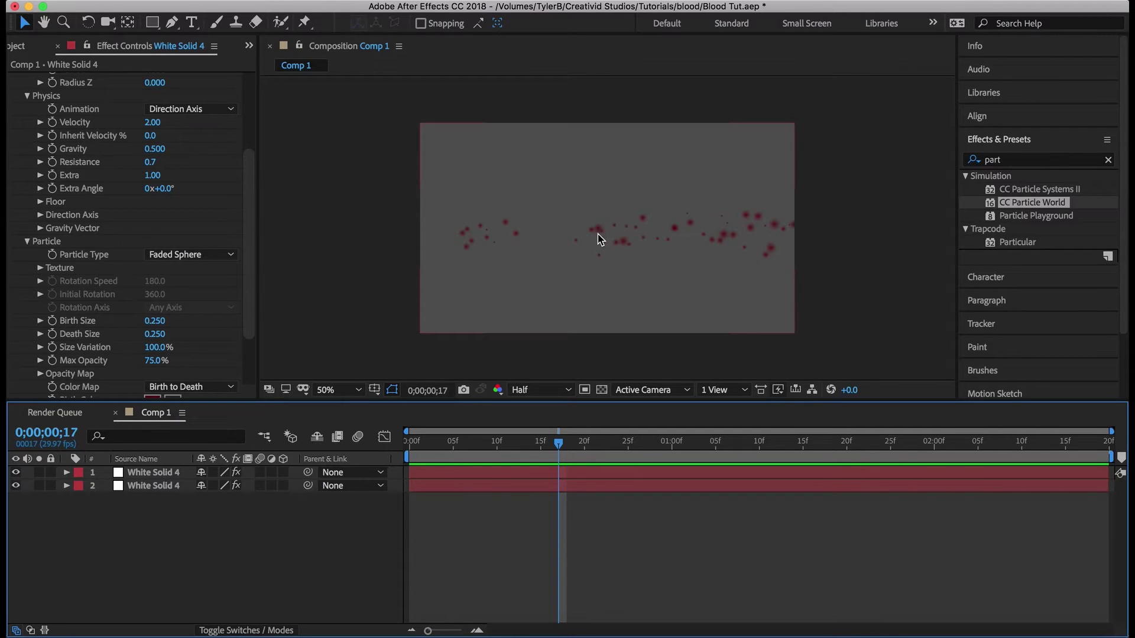
{"action": "left_click", "coordinate": [148, 489]}
Step: Set the duplicate's Extras Random Seed to 1590 and preview the new scatter
{"action": "scroll", "coordinate": [98, 290], "scroll_direction": "down", "scroll_amount": 3}
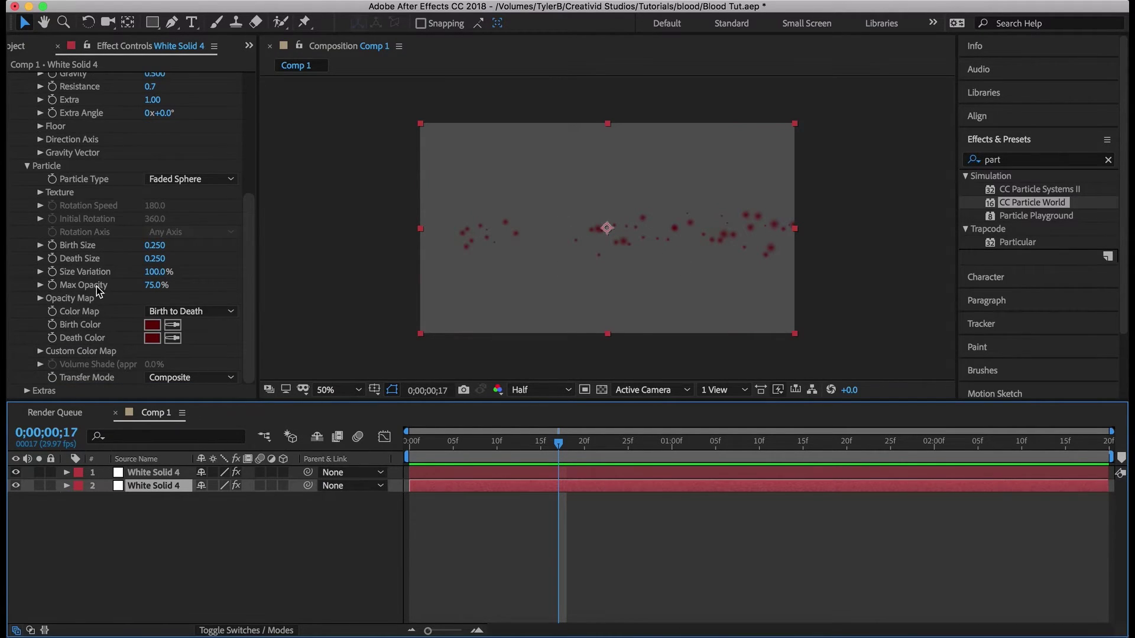
{"action": "left_click", "coordinate": [26, 391]}
{"action": "scroll", "coordinate": [59, 390], "scroll_direction": "down", "scroll_amount": 3}
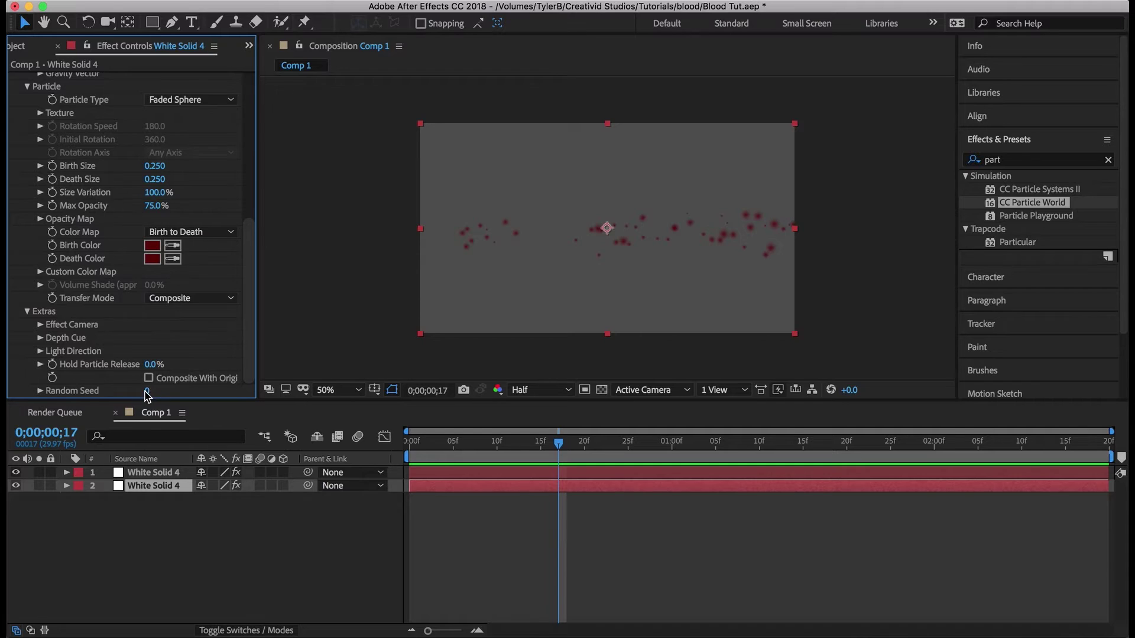
{"action": "left_click_drag", "start_coordinate": [151, 394], "coordinate": [260, 378]}
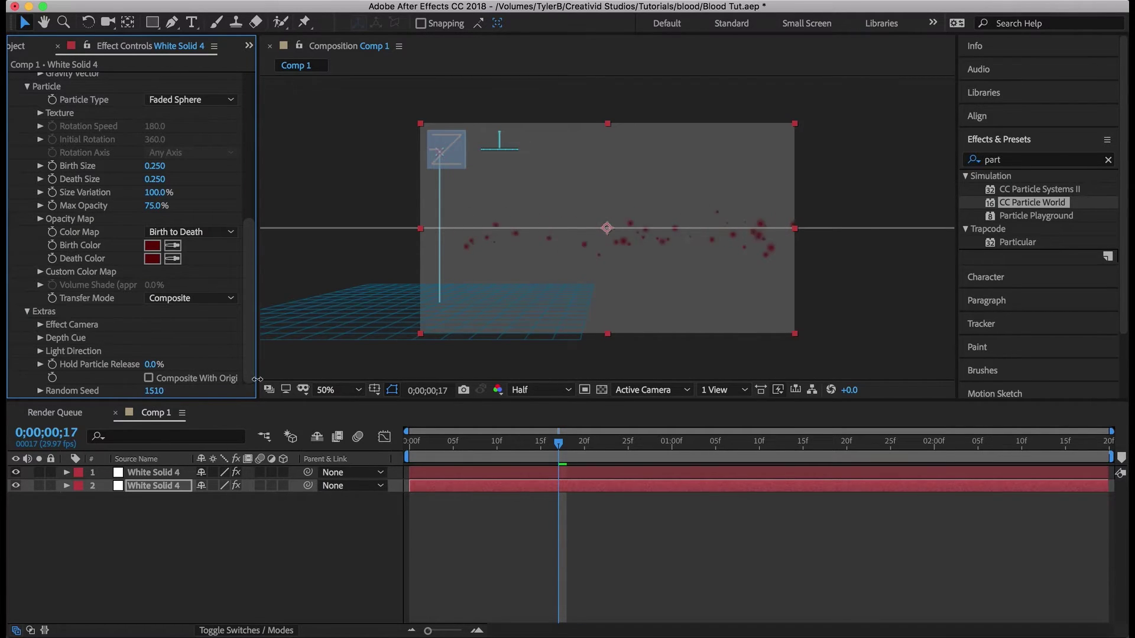
{"action": "left_click", "coordinate": [578, 562]}
{"action": "key", "text": "space"}
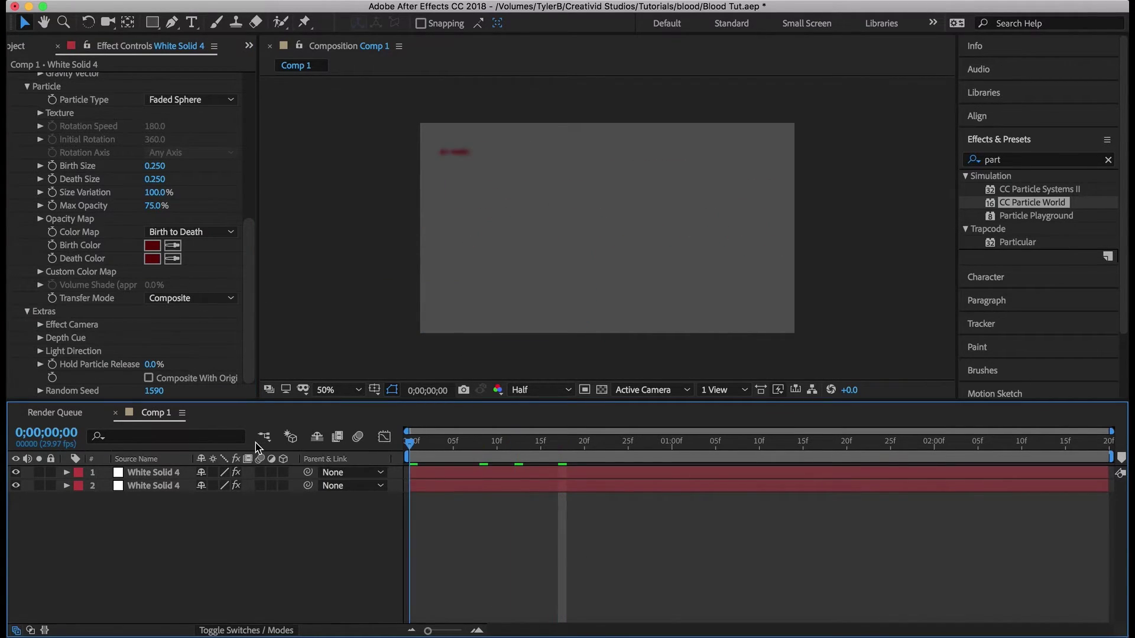
{"action": "scroll", "coordinate": [178, 237], "scroll_direction": "up", "scroll_amount": 3}
{"action": "left_click", "coordinate": [159, 224]}
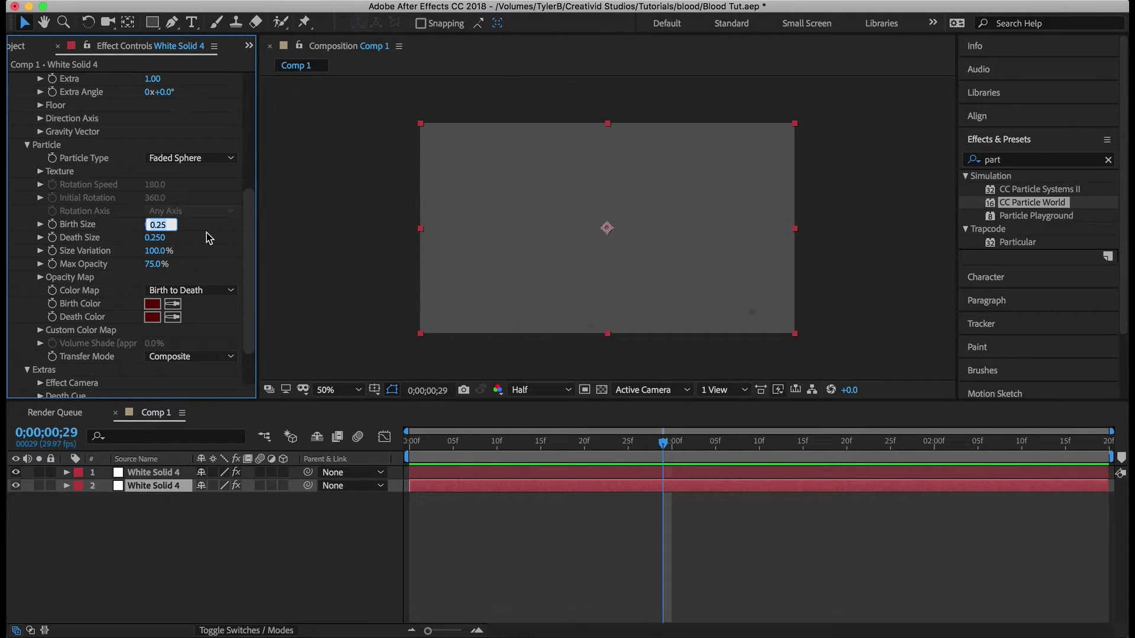
Step: Confirm the Birth Size and scrub from frame 11 to watch the droplets fall
{"action": "key", "text": "Return"}
{"action": "left_click", "coordinate": [507, 443]}
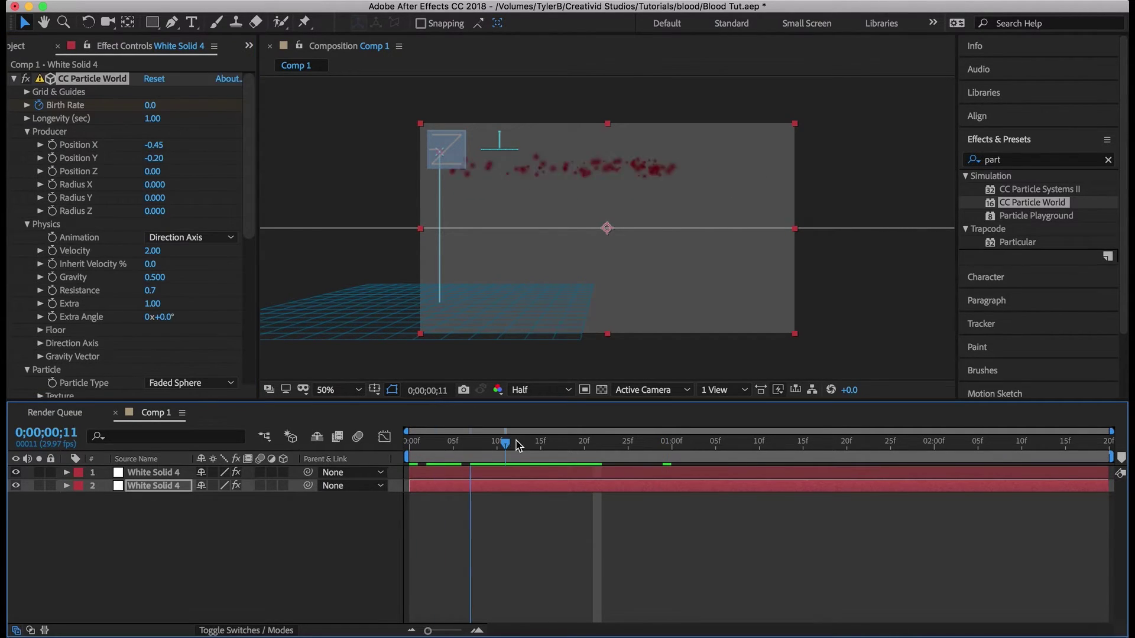
{"action": "left_click_drag", "start_coordinate": [518, 444], "coordinate": [592, 445]}
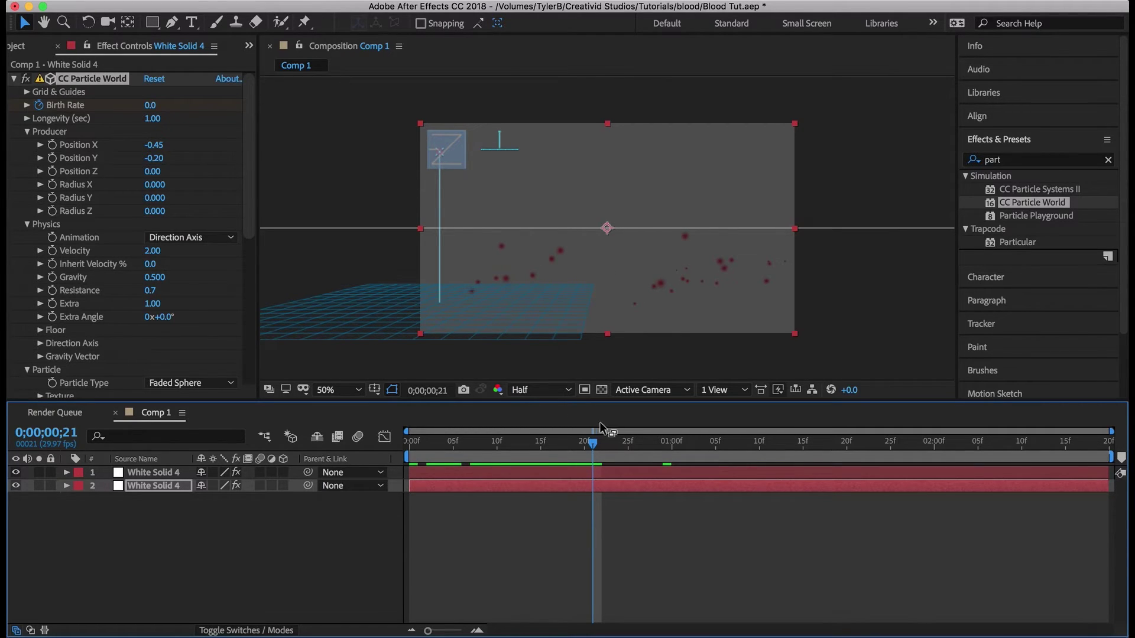
{"action": "left_click_drag", "start_coordinate": [602, 444], "coordinate": [484, 437]}
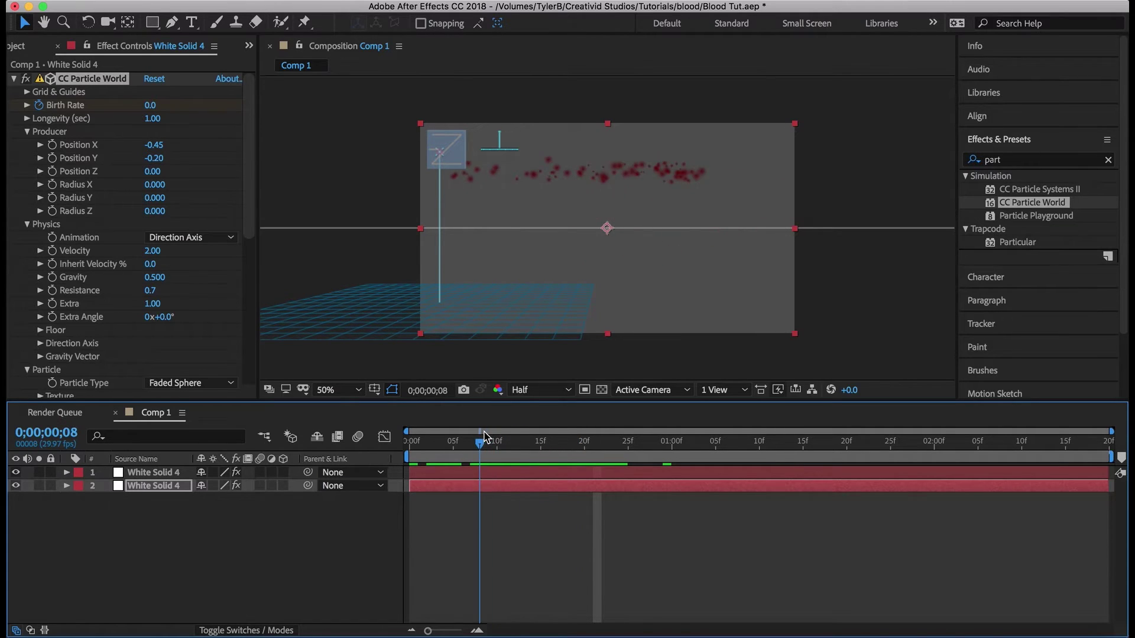
{"action": "key", "text": "space"}
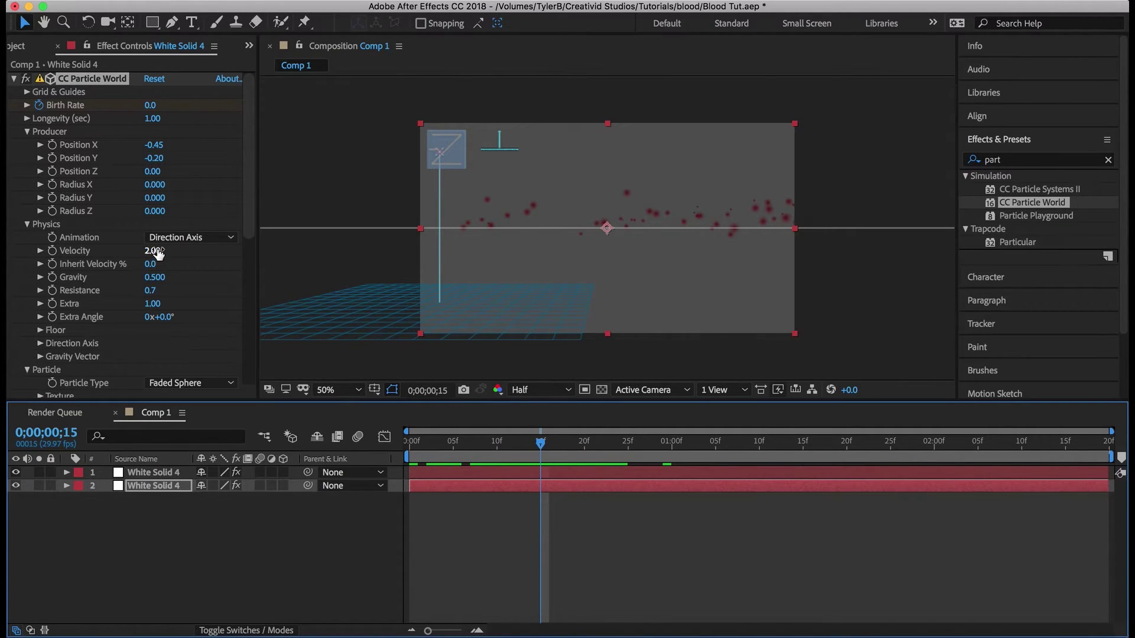
Step: Set the second layer's Velocity to 2.5 and preview the squirt from frame 0
{"action": "left_click", "coordinate": [155, 251]}
{"action": "type", "text": "2"}
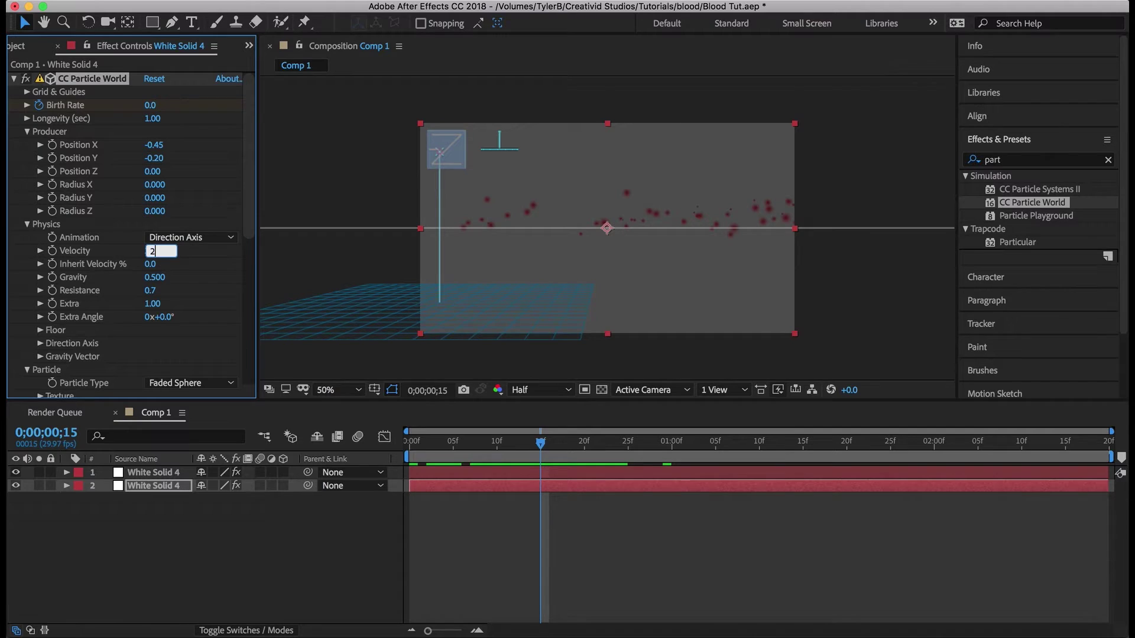
{"action": "key", "text": "Return"}
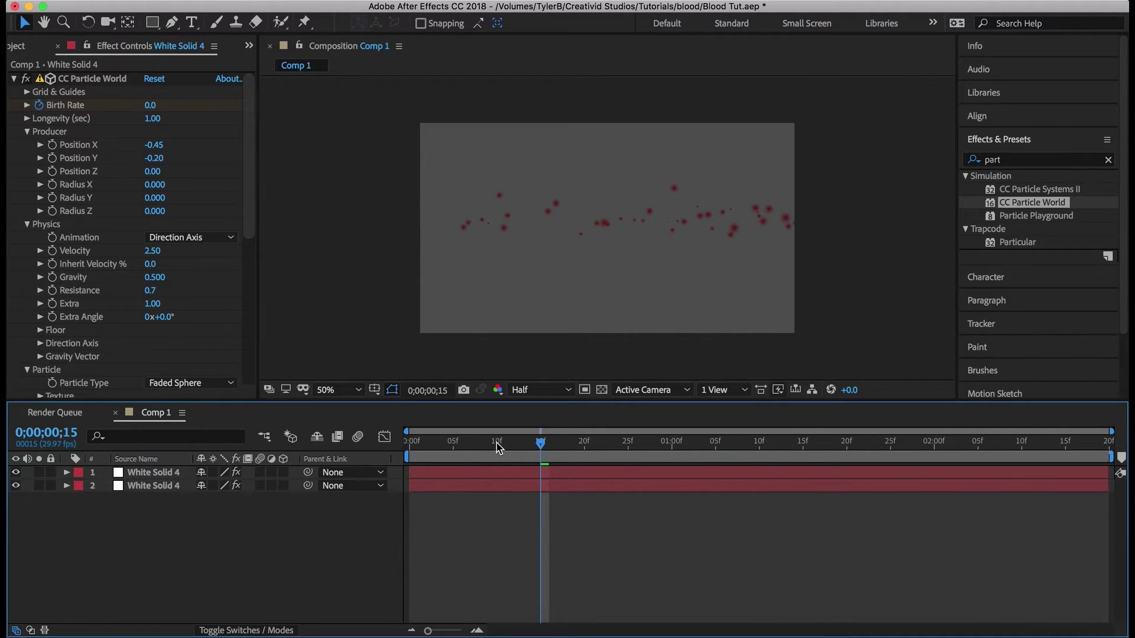
{"action": "left_click_drag", "start_coordinate": [497, 447], "coordinate": [266, 438]}
{"action": "key", "text": "space"}
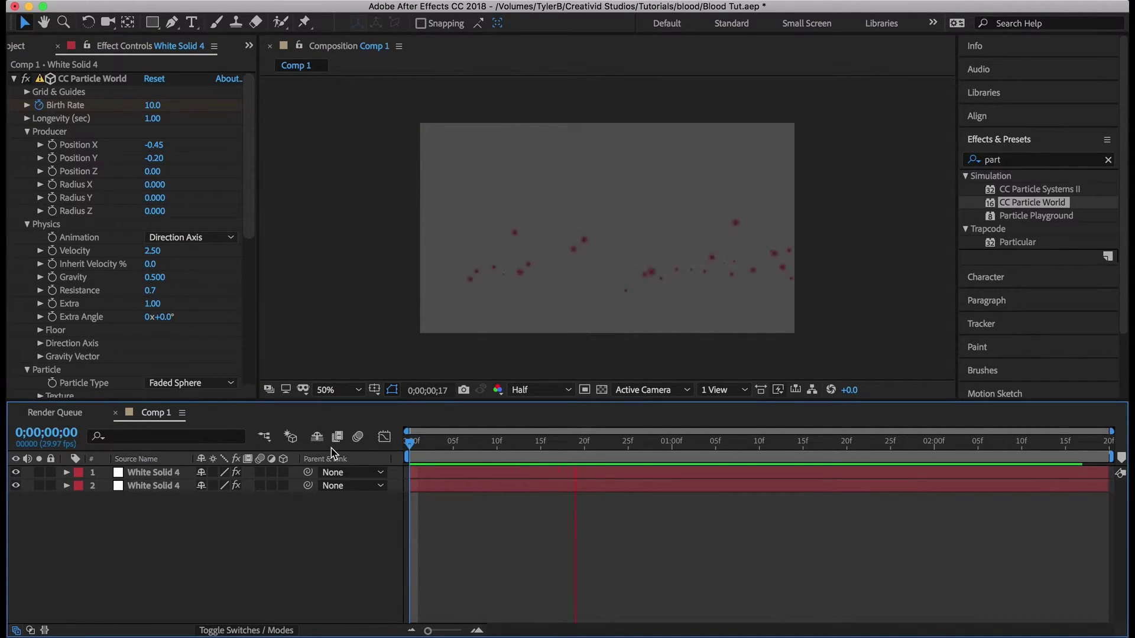
{"action": "key", "text": "space"}
Step: Set the starting Birth Rate to 17 and preview the denser burst
{"action": "left_click", "coordinate": [152, 105]}
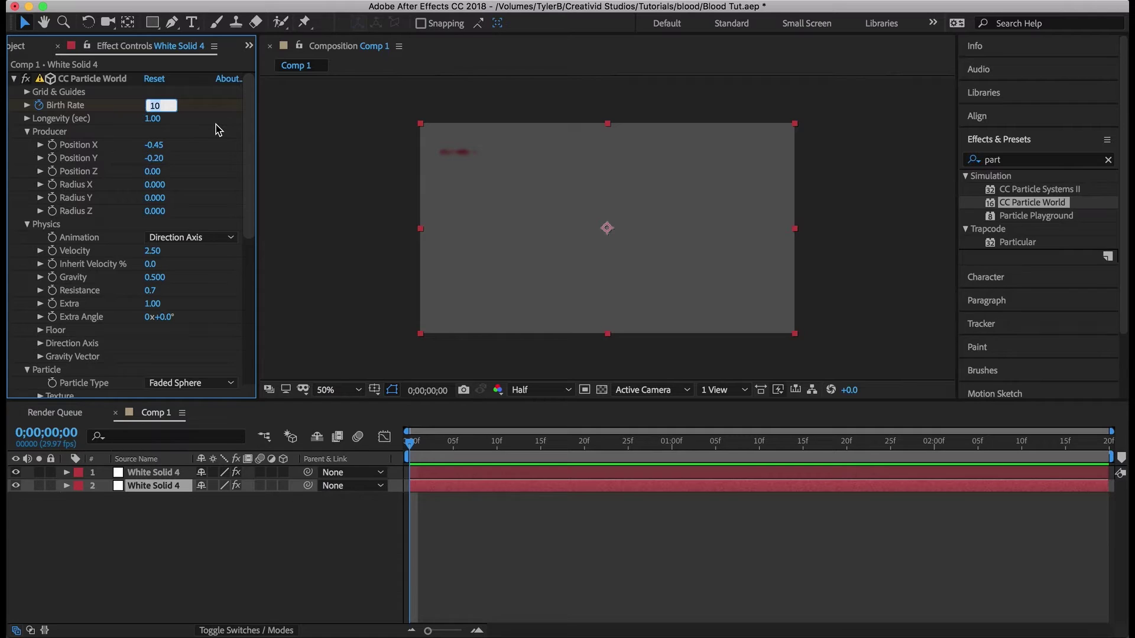
{"action": "key", "text": "Return"}
{"action": "left_click", "coordinate": [471, 562]}
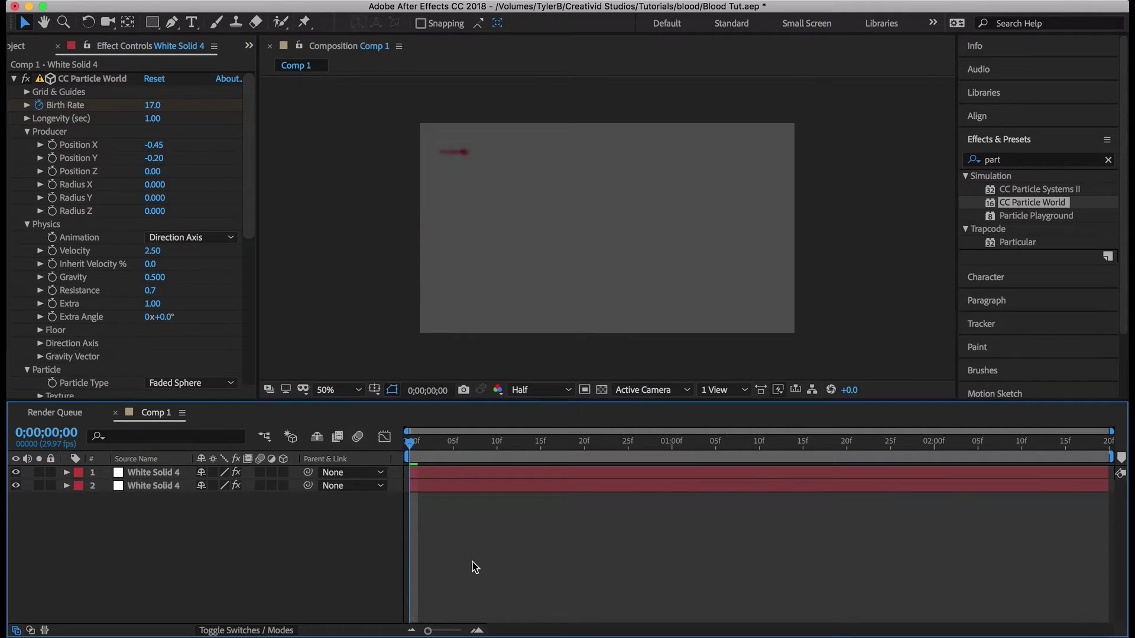
{"action": "key", "text": "space"}
Step: Duplicate the top particle layer and set the copy's Birth Rate to 5
{"action": "left_click", "coordinate": [153, 473]}
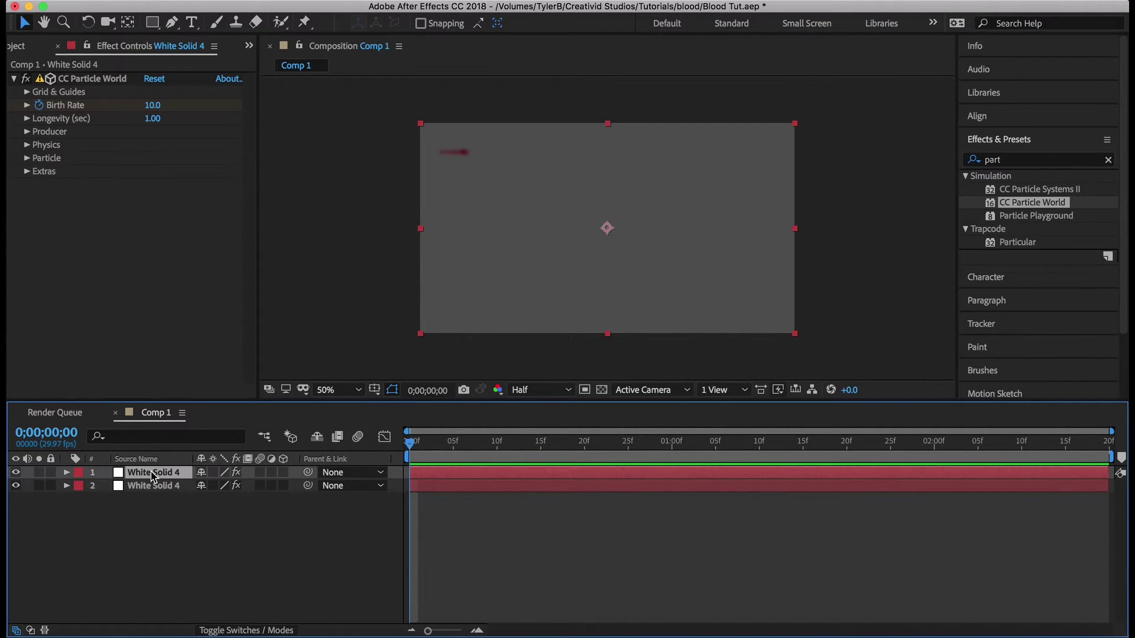
{"action": "key", "text": "super+d"}
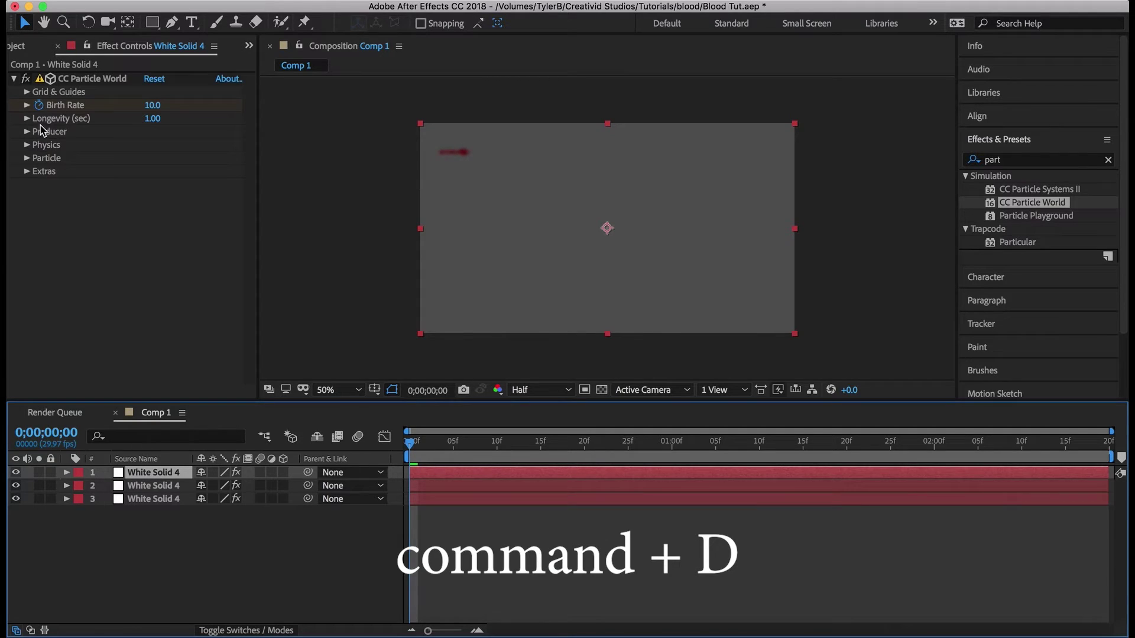
{"action": "left_click", "coordinate": [152, 105]}
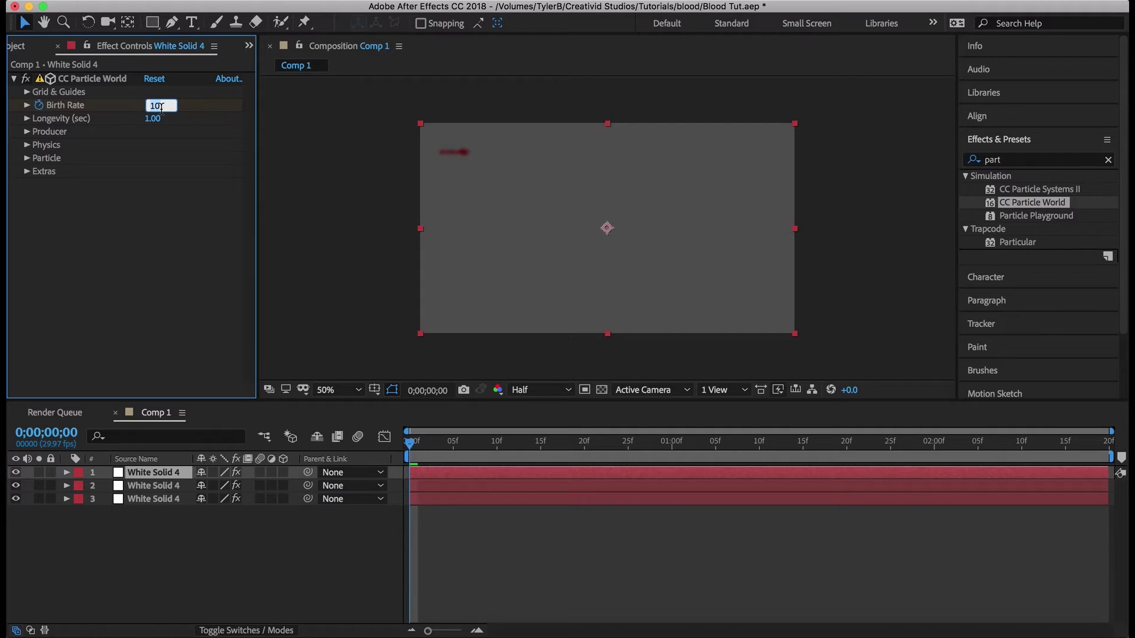
{"action": "type", "text": "5"}
{"action": "key", "text": "Return"}
Step: Set the copy's Physics Velocity to 1.5 and Resistance to 0
{"action": "left_click", "coordinate": [26, 145]}
{"action": "left_click", "coordinate": [152, 172]}
{"action": "type", "text": "2"}
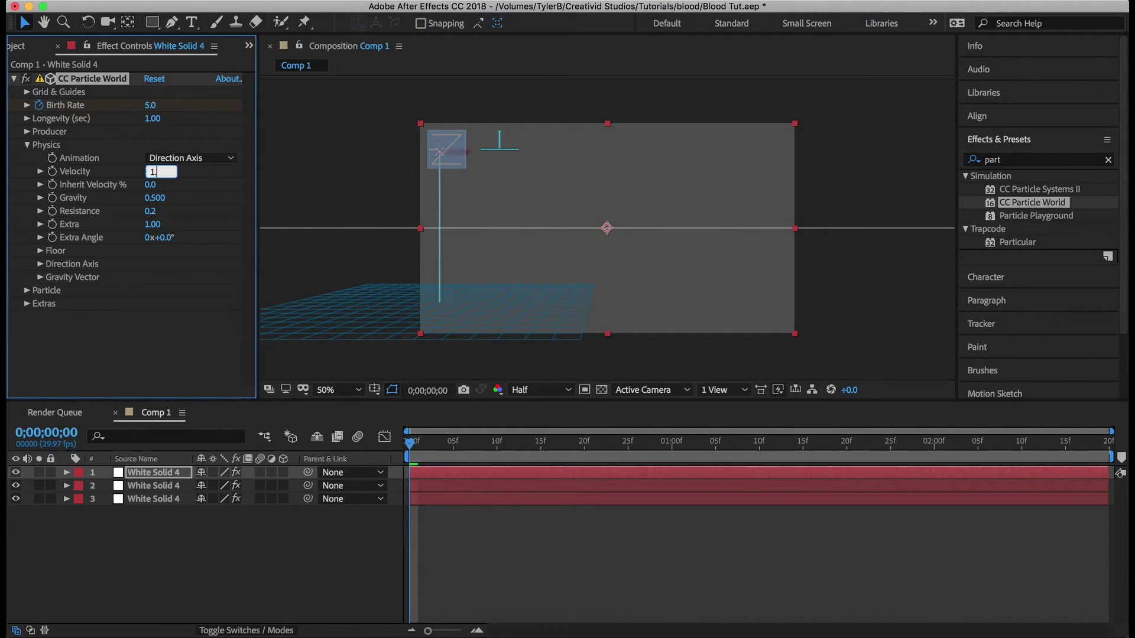
{"action": "type", "text": "5"}
{"action": "key", "text": "Return"}
{"action": "left_click", "coordinate": [208, 197]}
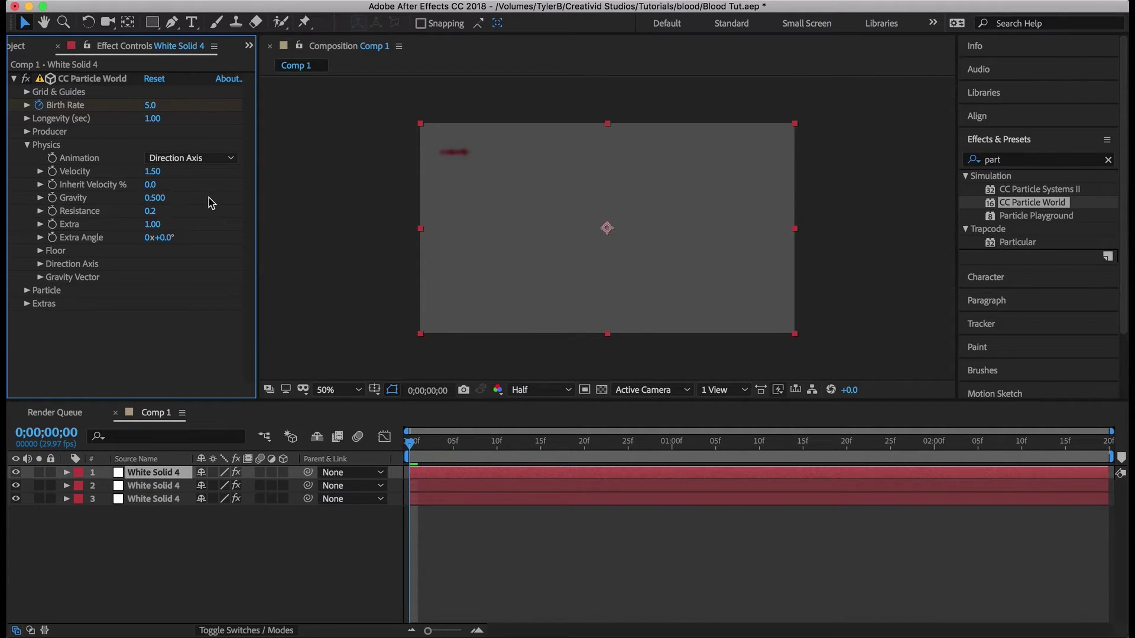
{"action": "left_click", "coordinate": [152, 211]}
{"action": "type", "text": "0"}
{"action": "key", "text": "Return"}
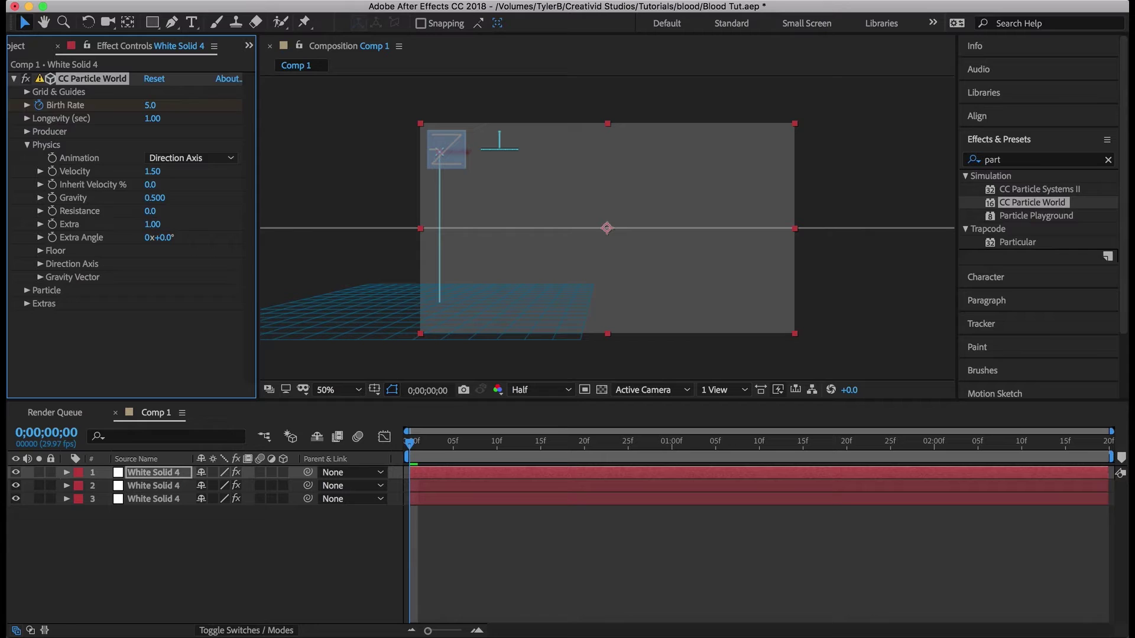
Step: Set Birth Size and Death Size to 0.3, then preview all three particle layers
{"action": "left_click", "coordinate": [26, 291]}
{"action": "scroll", "coordinate": [130, 236], "scroll_direction": "down", "scroll_amount": 4}
{"action": "left_click", "coordinate": [155, 258]}
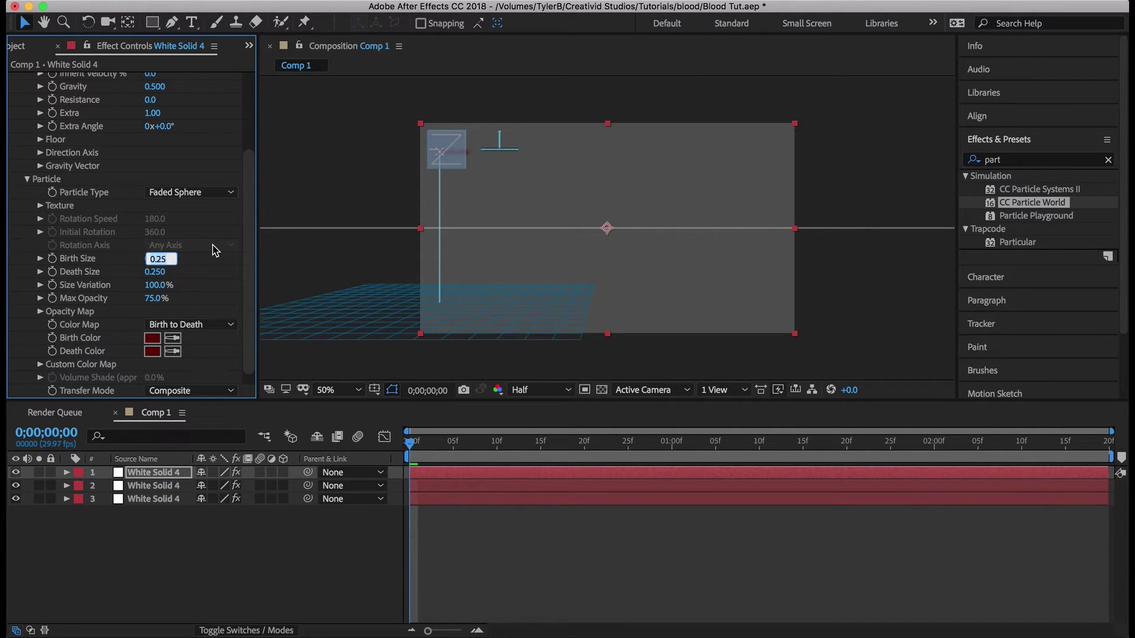
{"action": "type", "text": ".3"}
{"action": "key", "text": "Tab"}
{"action": "type", "text": ".3"}
{"action": "key", "text": "Return"}
{"action": "left_click", "coordinate": [494, 549]}
{"action": "key", "text": "space"}
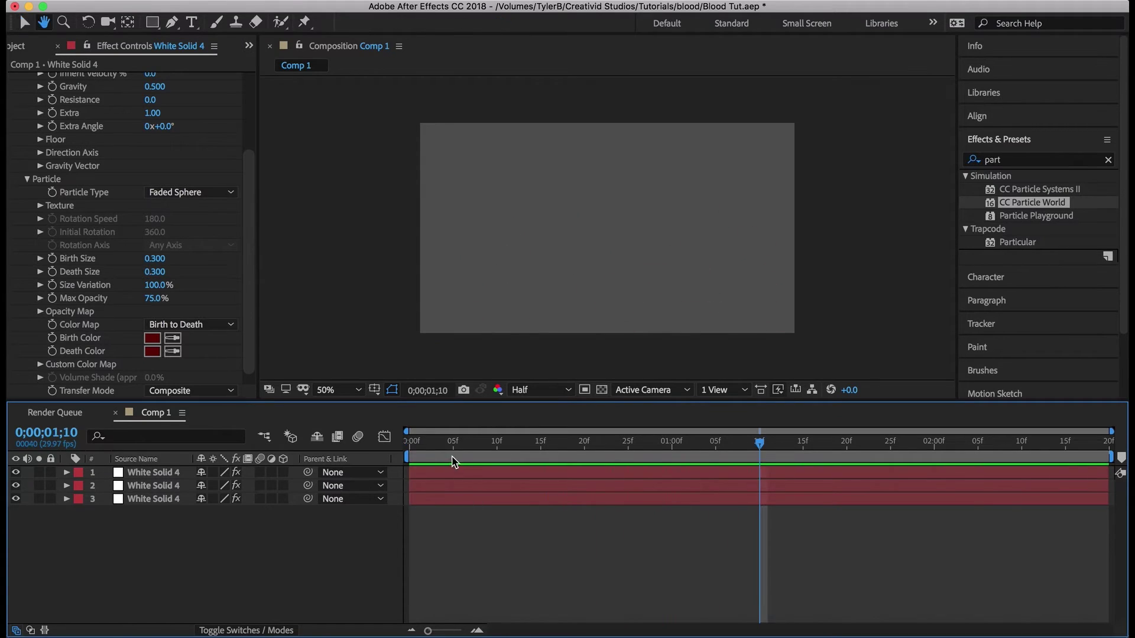
Step: Preview the new top particle layer alone from the burst's first frames, then show all layers again
{"action": "left_click", "coordinate": [39, 472]}
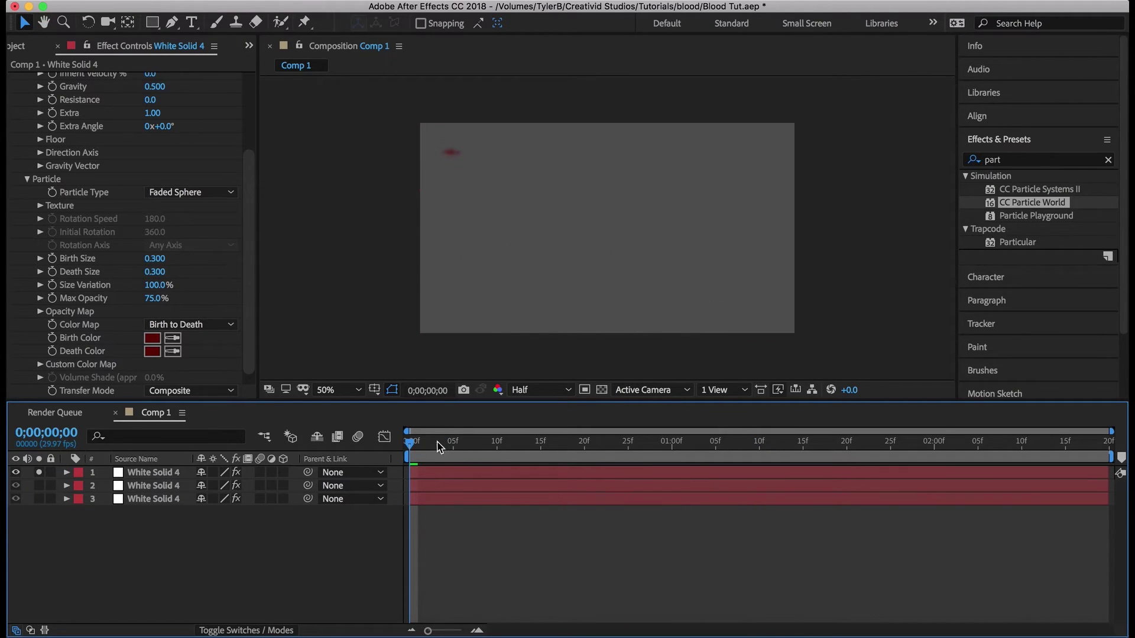
{"action": "left_click_drag", "start_coordinate": [412, 444], "coordinate": [445, 447]}
{"action": "key", "text": "space"}
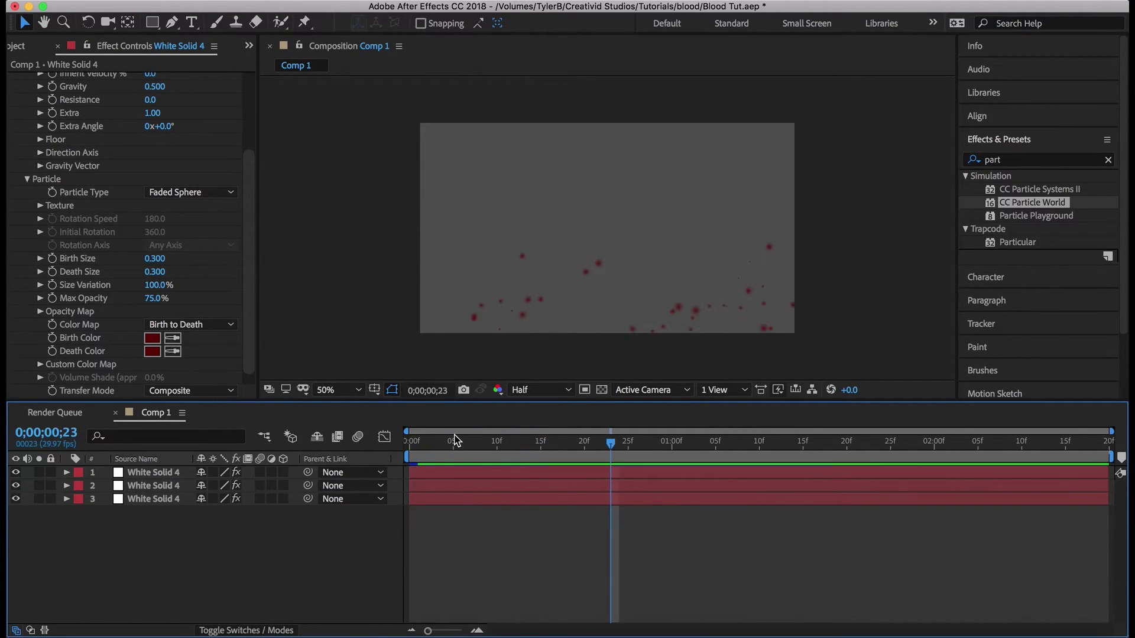
{"action": "left_click", "coordinate": [38, 472]}
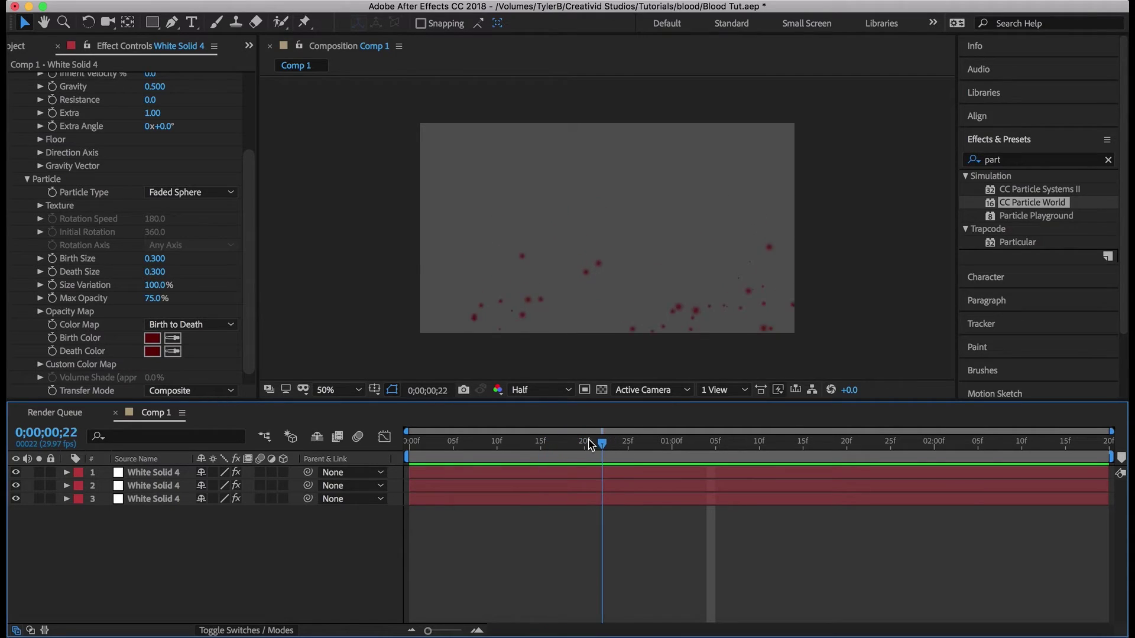
{"action": "key", "text": "space"}
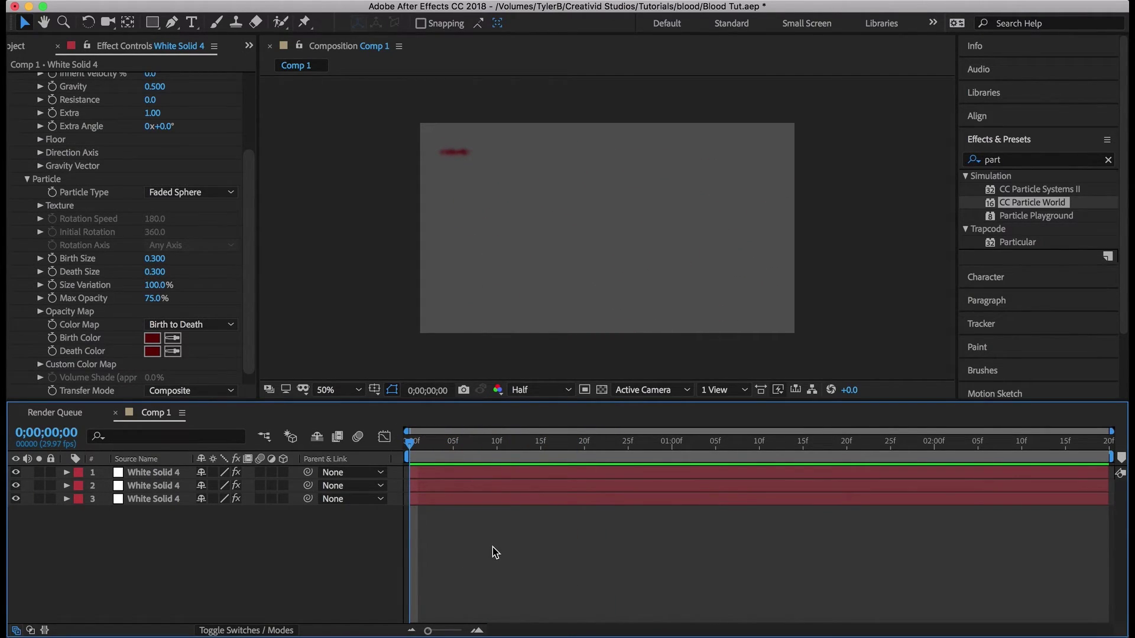
Step: Add an adjustment layer above the particles and apply CC Vector Blur to it
{"action": "key", "text": "super+alt+y"}
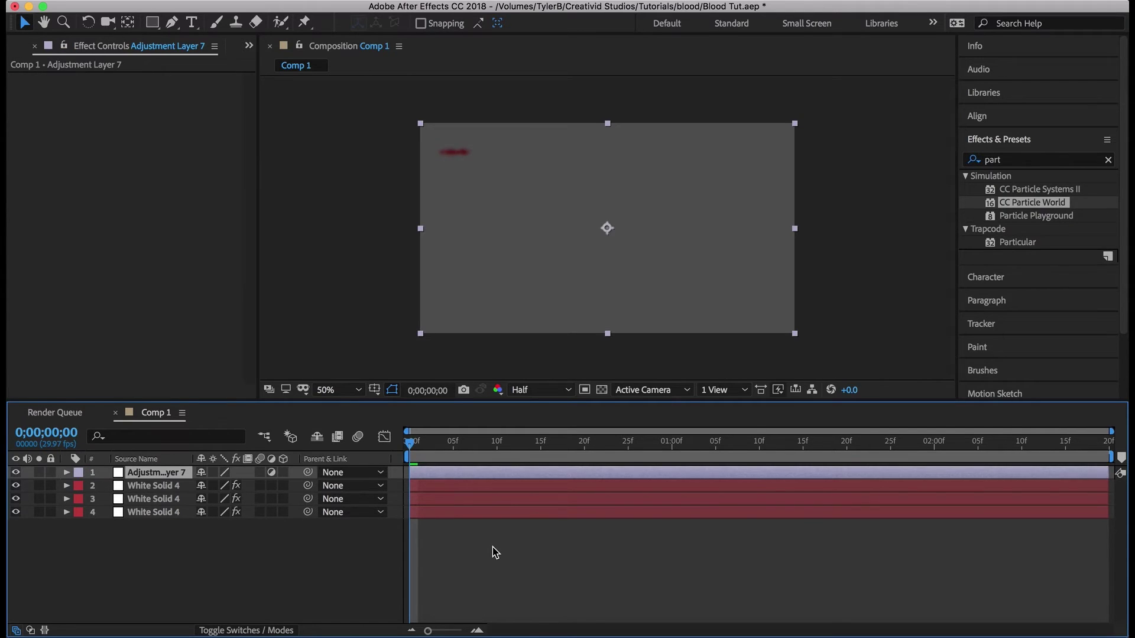
{"action": "left_click", "coordinate": [1019, 160]}
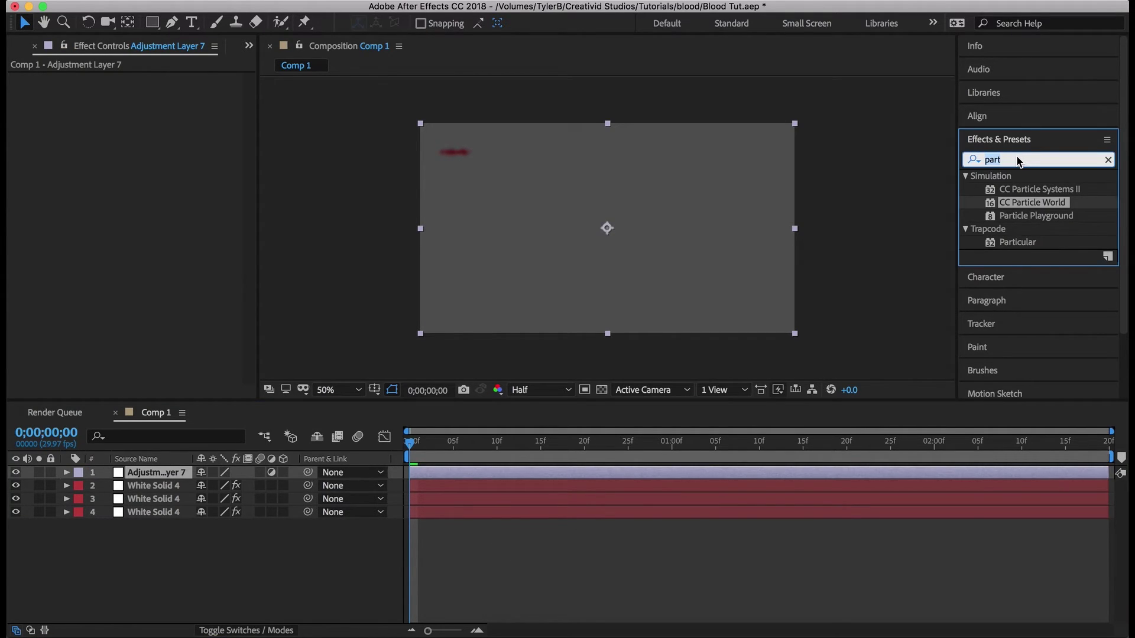
{"action": "type", "text": "vector"}
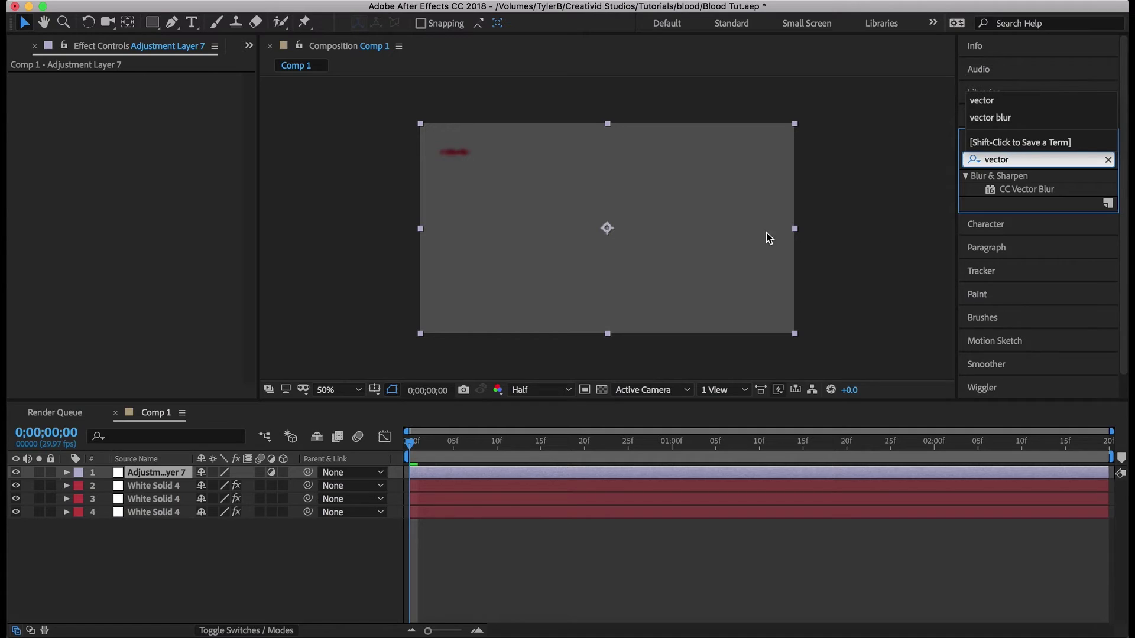
{"action": "left_click_drag", "start_coordinate": [1038, 194], "coordinate": [119, 106]}
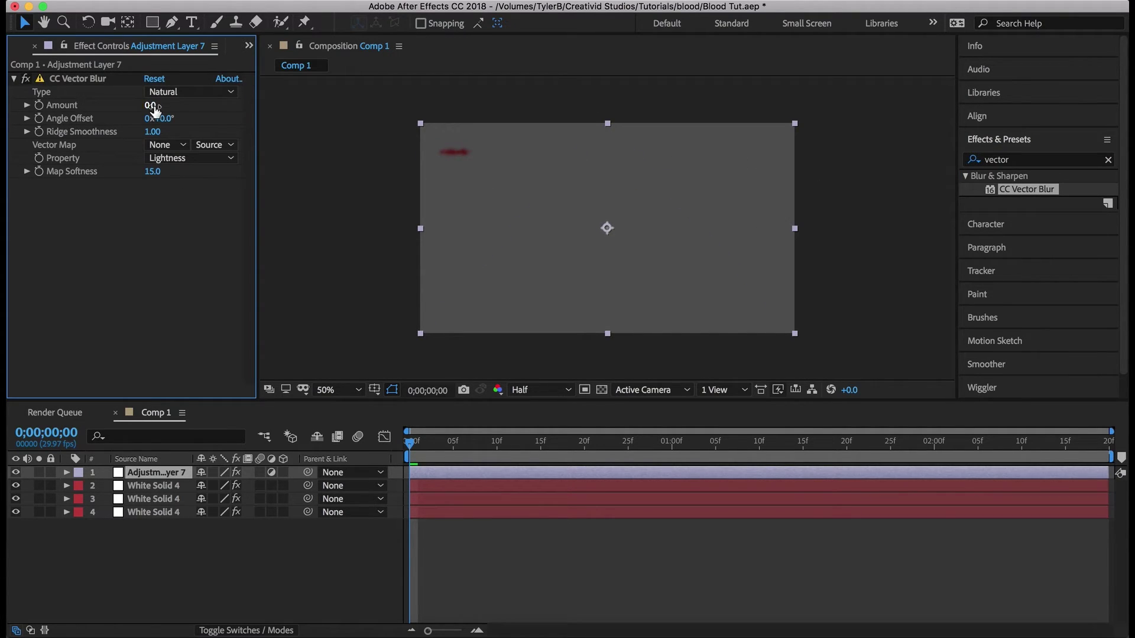
Step: Set the CC Vector Blur Amount to 150 and preview at 100% magnification
{"action": "left_click", "coordinate": [151, 106]}
{"action": "type", "text": "150"}
{"action": "key", "text": "Return"}
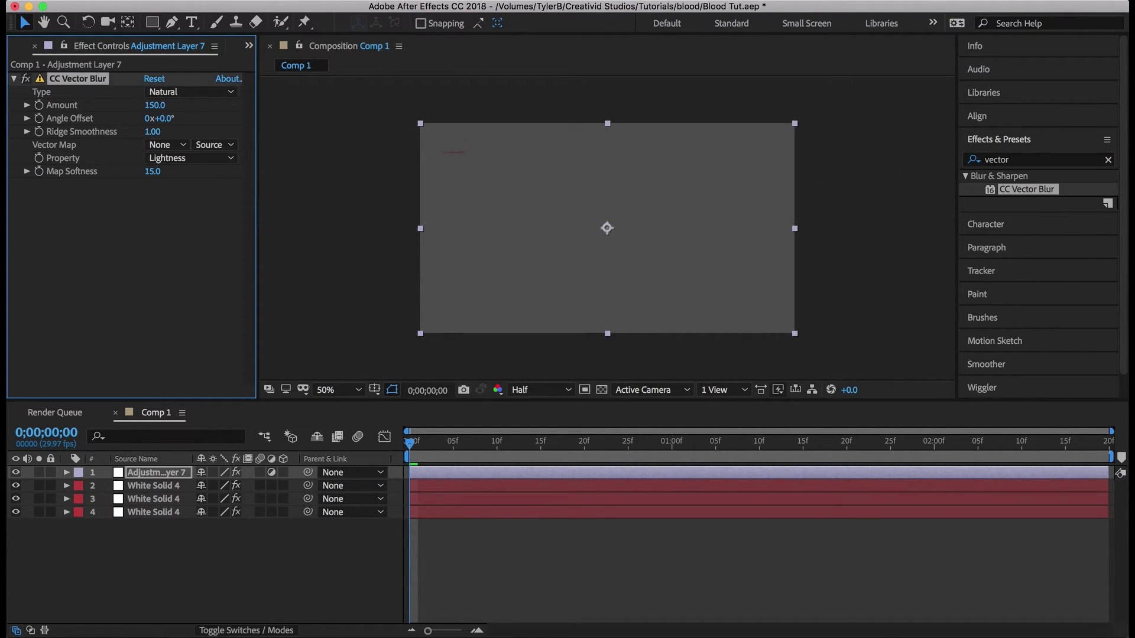
{"action": "key", "text": "space"}
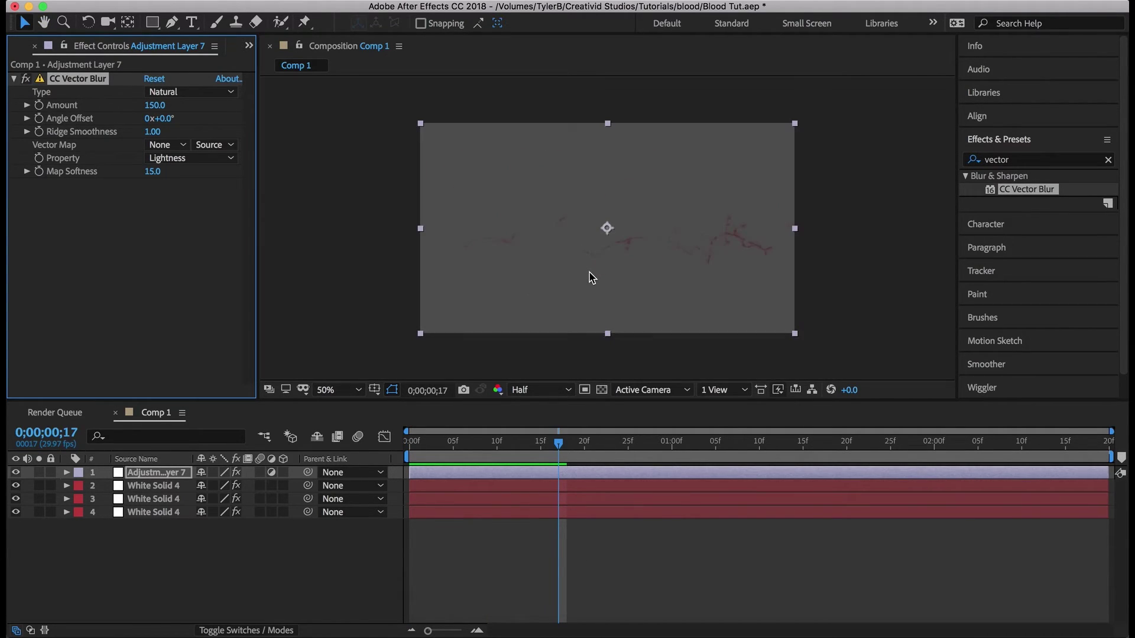
{"action": "key", "text": "slash"}
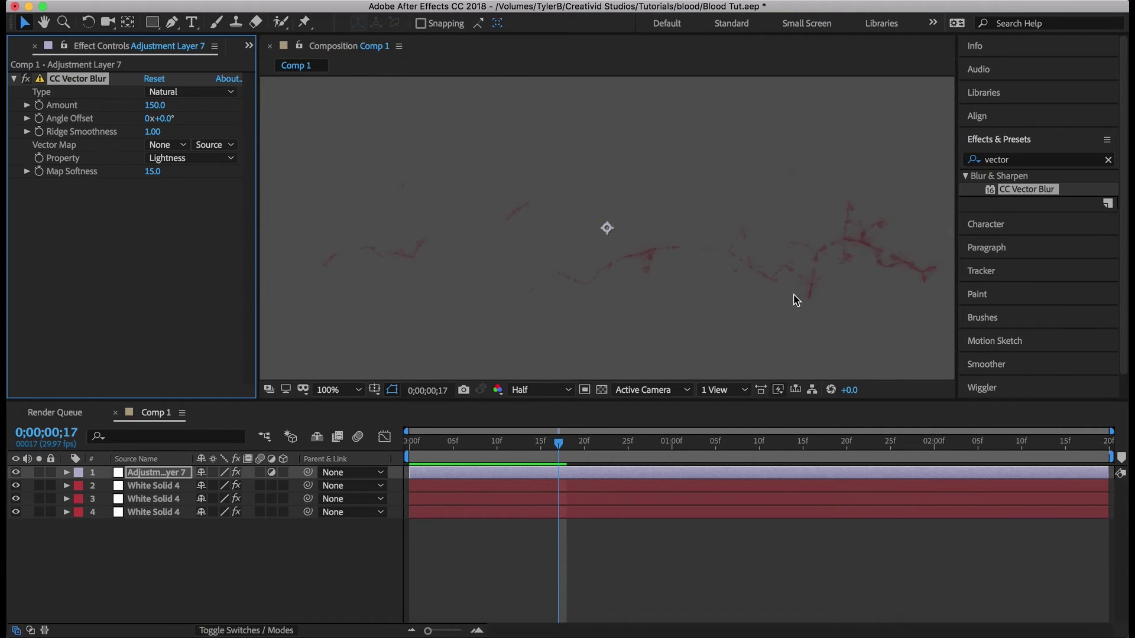
Step: Apply Simple Choker to the adjustment layer with Choke Matte -2 and preview from the start at 50%
{"action": "left_click", "coordinate": [1039, 163]}
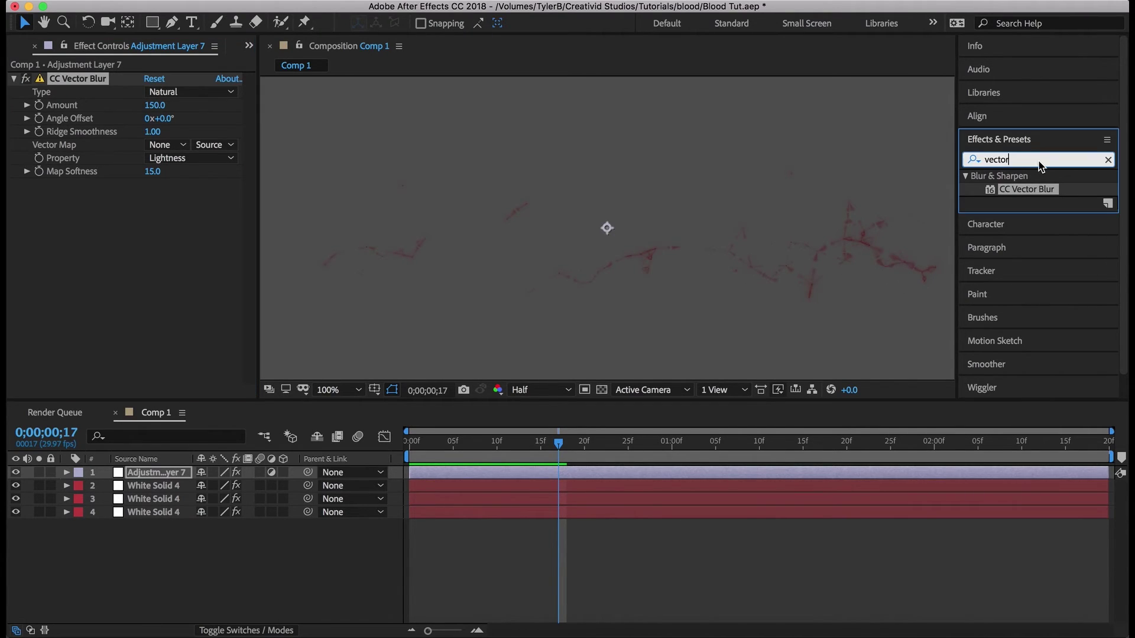
{"action": "type", "text": "simple"}
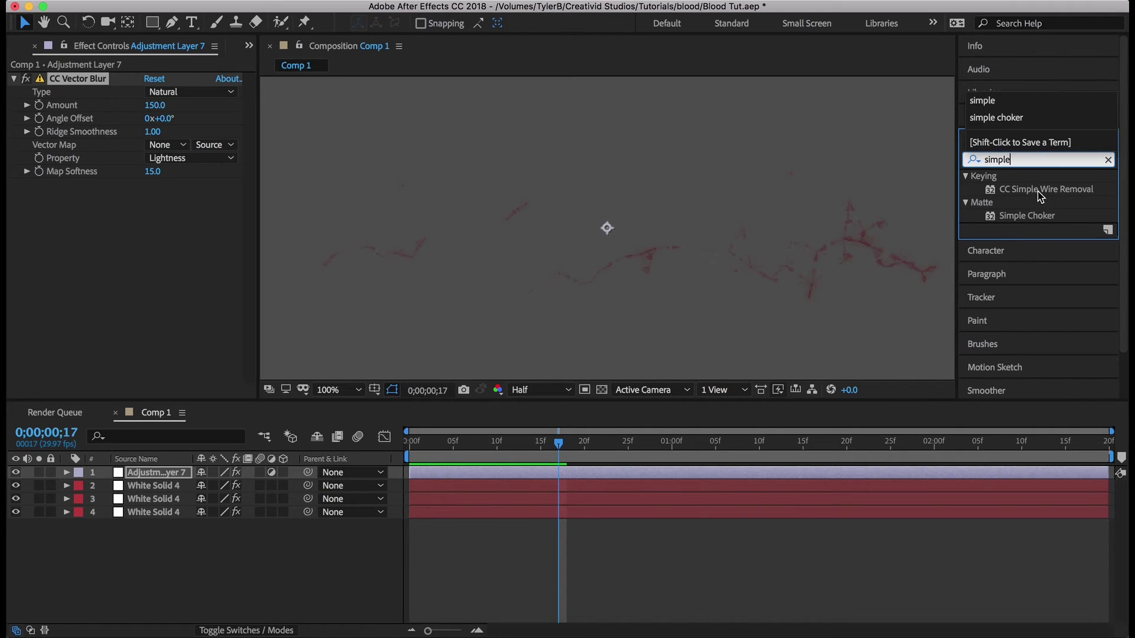
{"action": "left_click_drag", "start_coordinate": [1028, 217], "coordinate": [498, 243]}
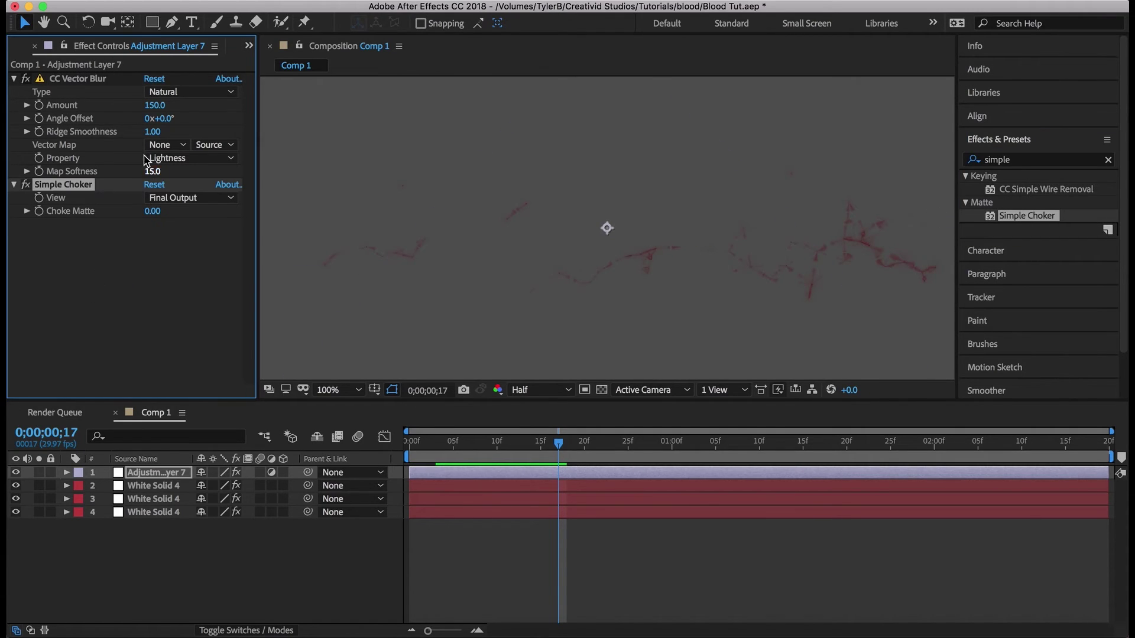
{"action": "left_click", "coordinate": [152, 211]}
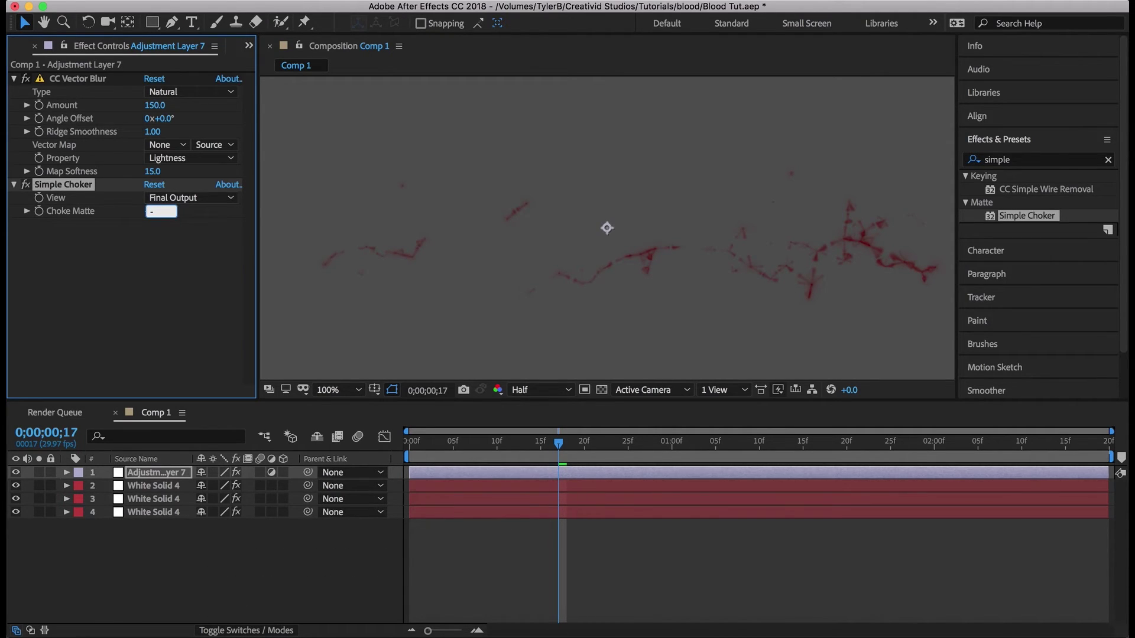
{"action": "type", "text": "-2"}
{"action": "key", "text": "Return"}
{"action": "key", "text": "comma"}
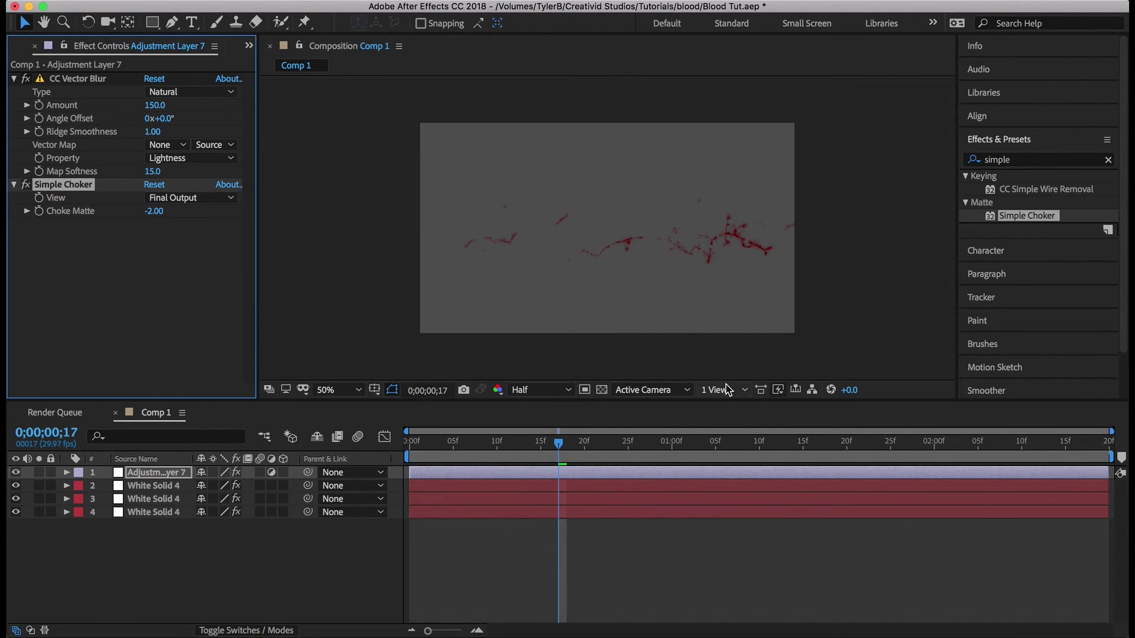
{"action": "key", "text": "space"}
{"action": "left_click", "coordinate": [656, 440]}
{"action": "key", "text": "Home"}
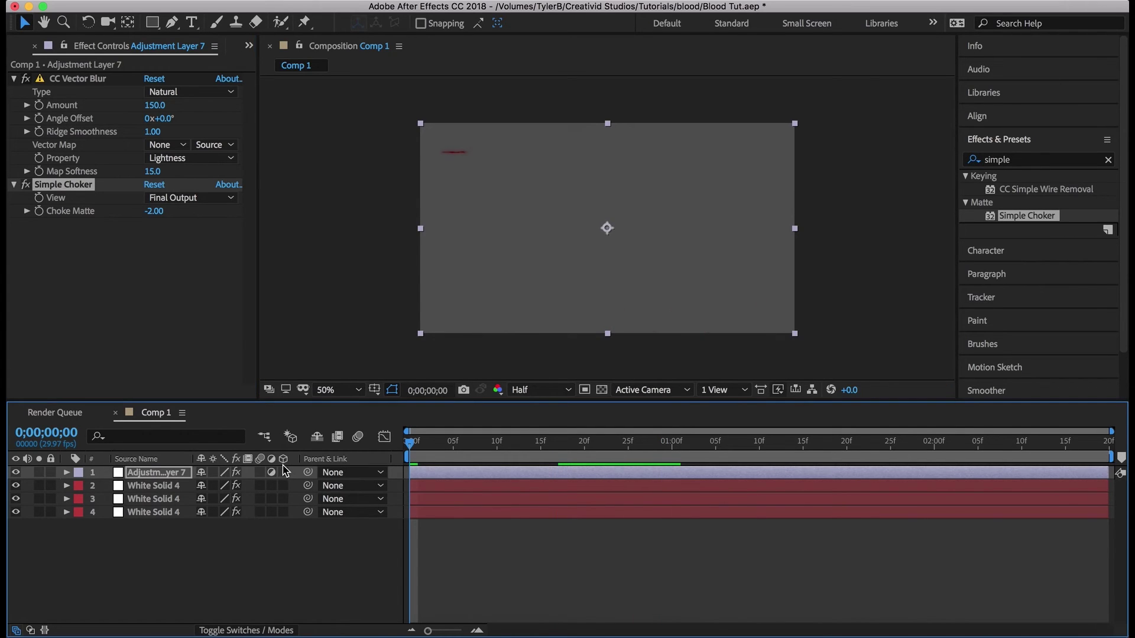
{"action": "key", "text": "space"}
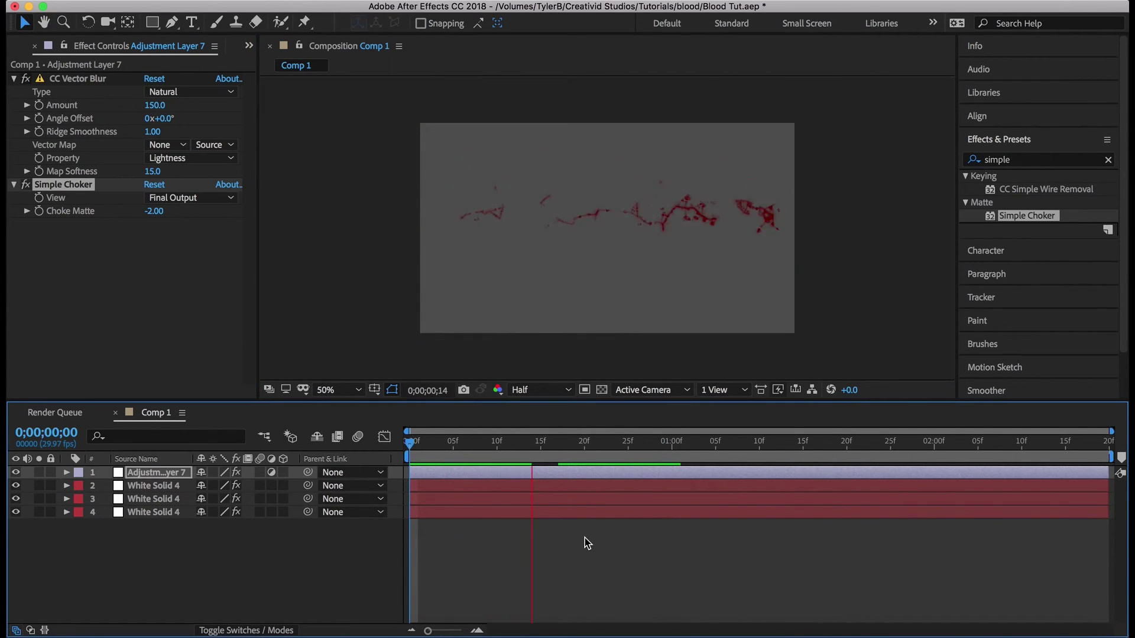
{"action": "key", "text": "space"}
Step: Change Choke Matte to -1 and preview from frame 7
{"action": "left_click", "coordinate": [155, 211]}
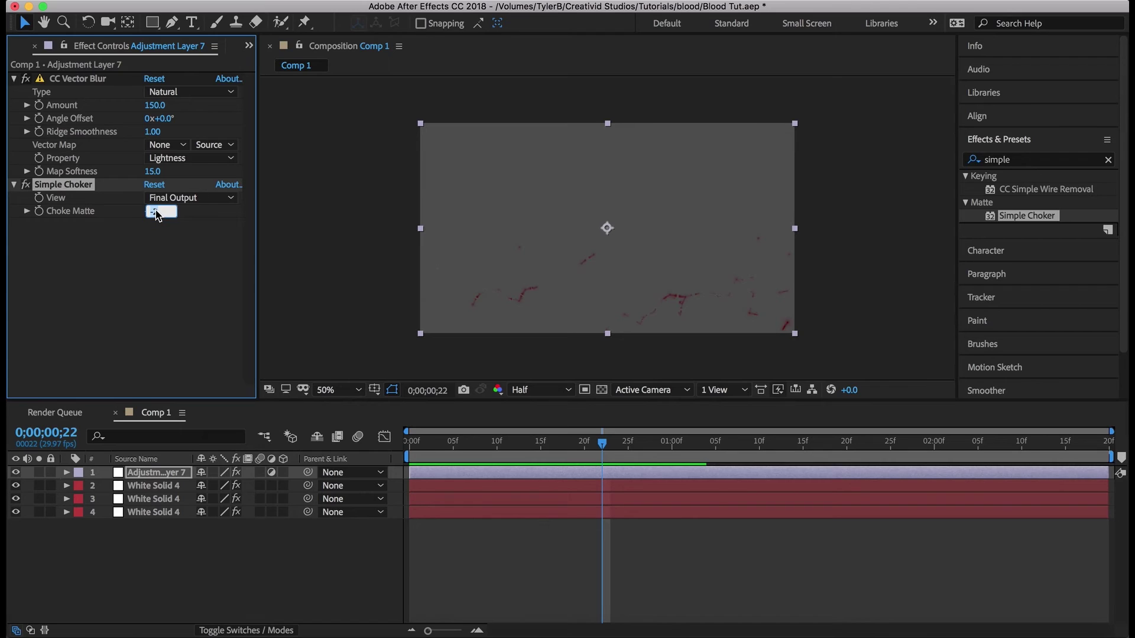
{"action": "type", "text": "-1"}
{"action": "key", "text": "Return"}
{"action": "left_click_drag", "start_coordinate": [644, 442], "coordinate": [470, 442]}
{"action": "key", "text": "space"}
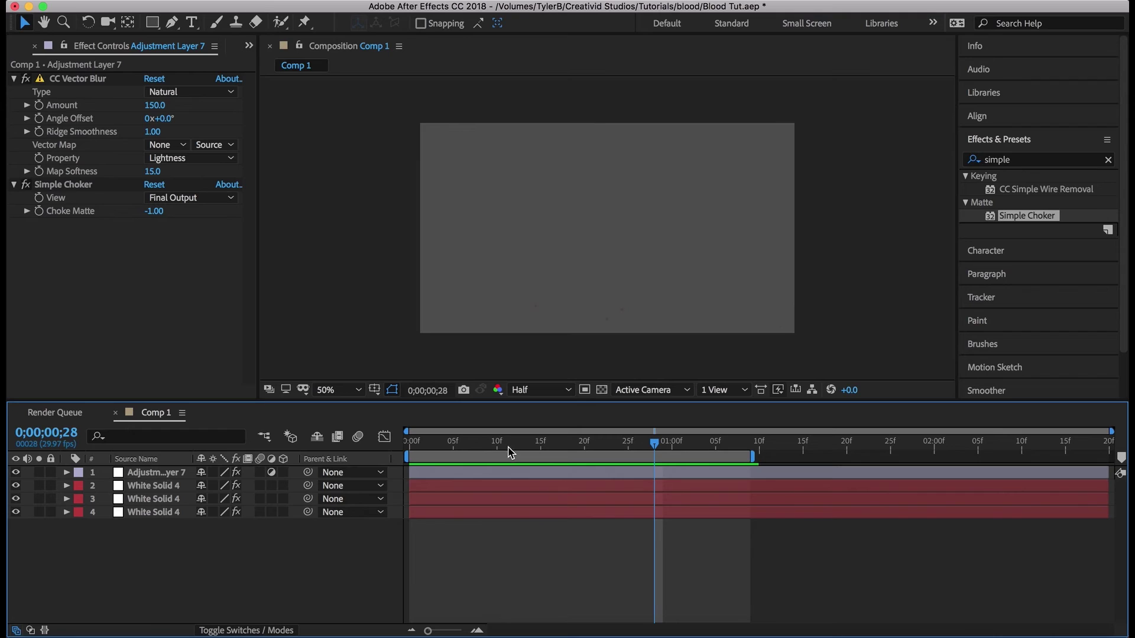
Step: Turn on motion blur for the three White Solid 4 layers and the composition, then preview
{"action": "left_click", "coordinate": [168, 486]}
{"action": "left_click", "coordinate": [171, 512], "text": "shift"}
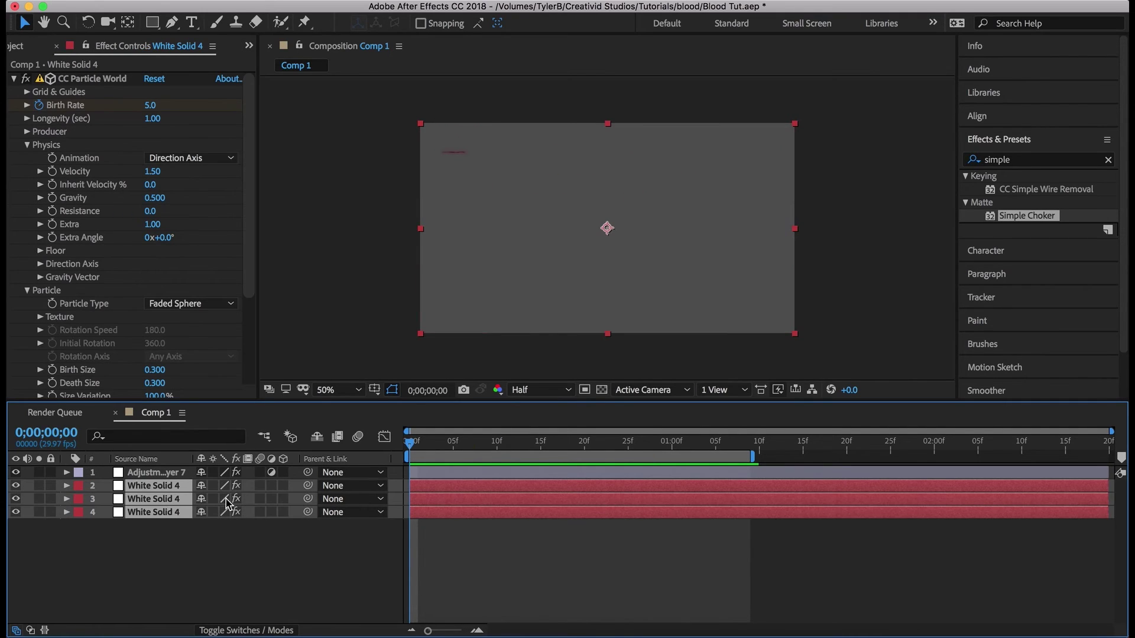
{"action": "left_click", "coordinate": [260, 486]}
{"action": "left_click", "coordinate": [358, 437]}
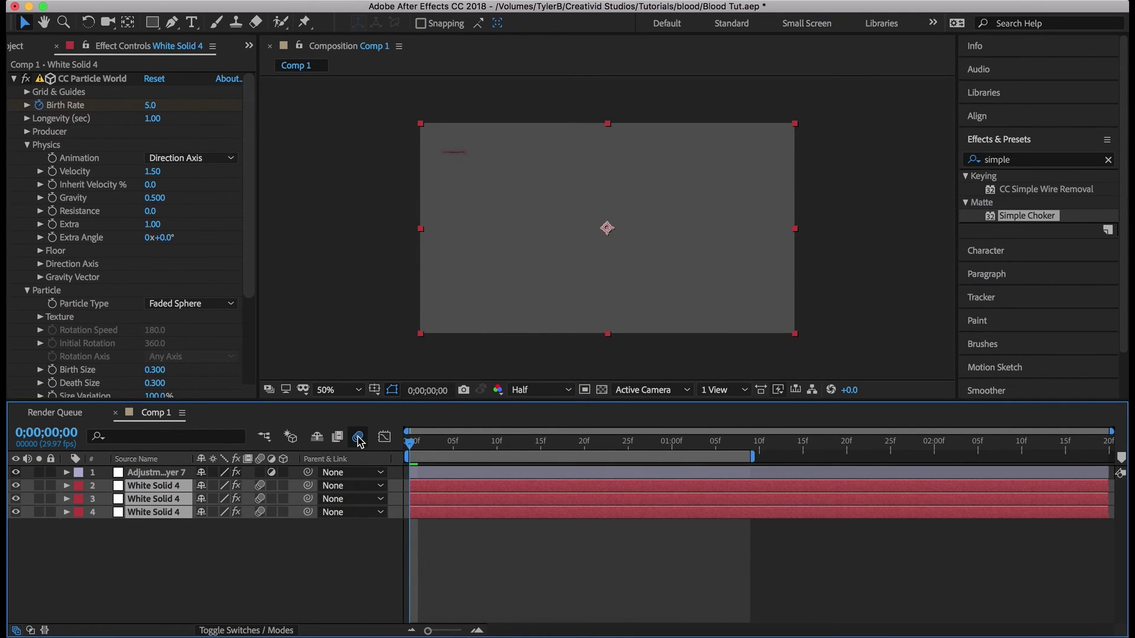
{"action": "left_click", "coordinate": [495, 531]}
{"action": "key", "text": "space"}
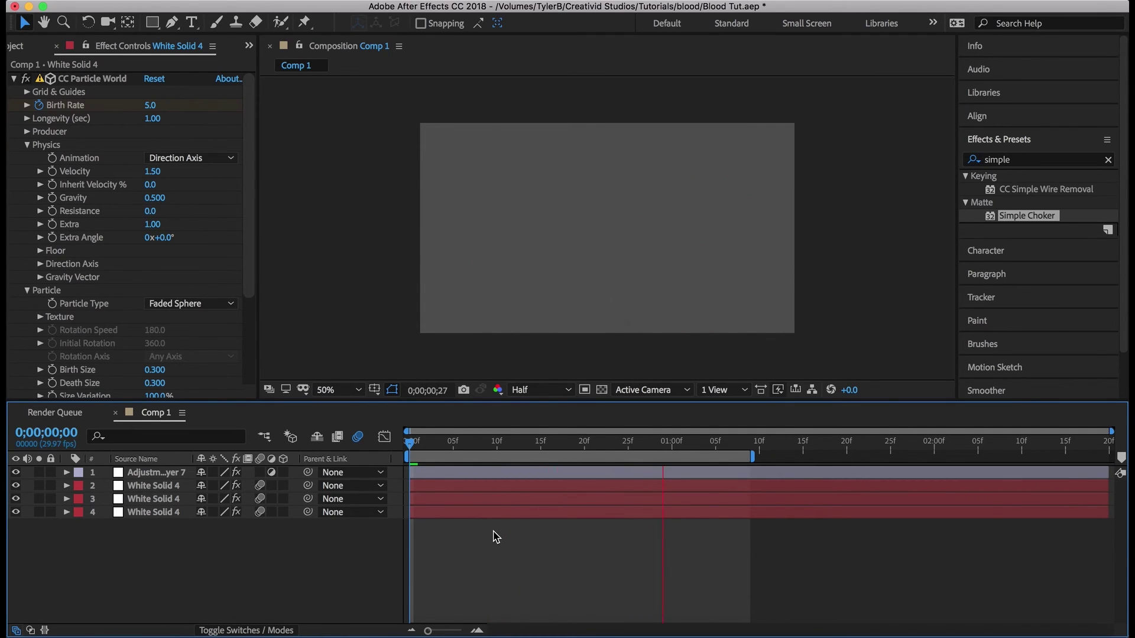
{"action": "key", "text": "space"}
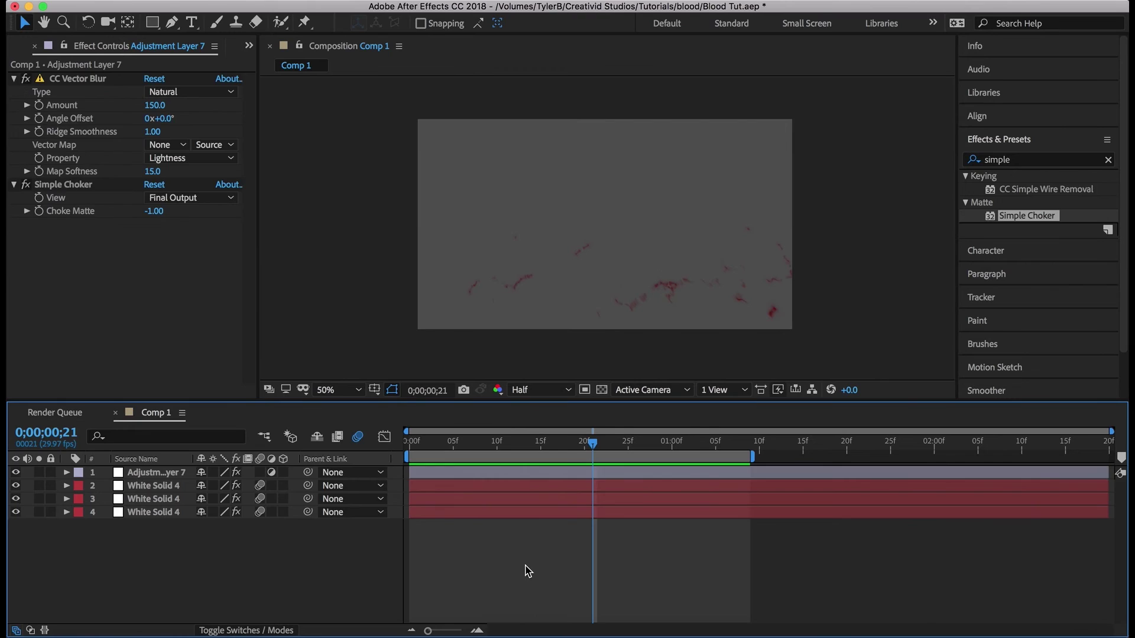
Step: Add a new top adjustment layer with Pixel Motion Blur and preview from the first frame
{"action": "key", "text": "ctrl+alt+y"}
{"action": "left_click", "coordinate": [1040, 160]}
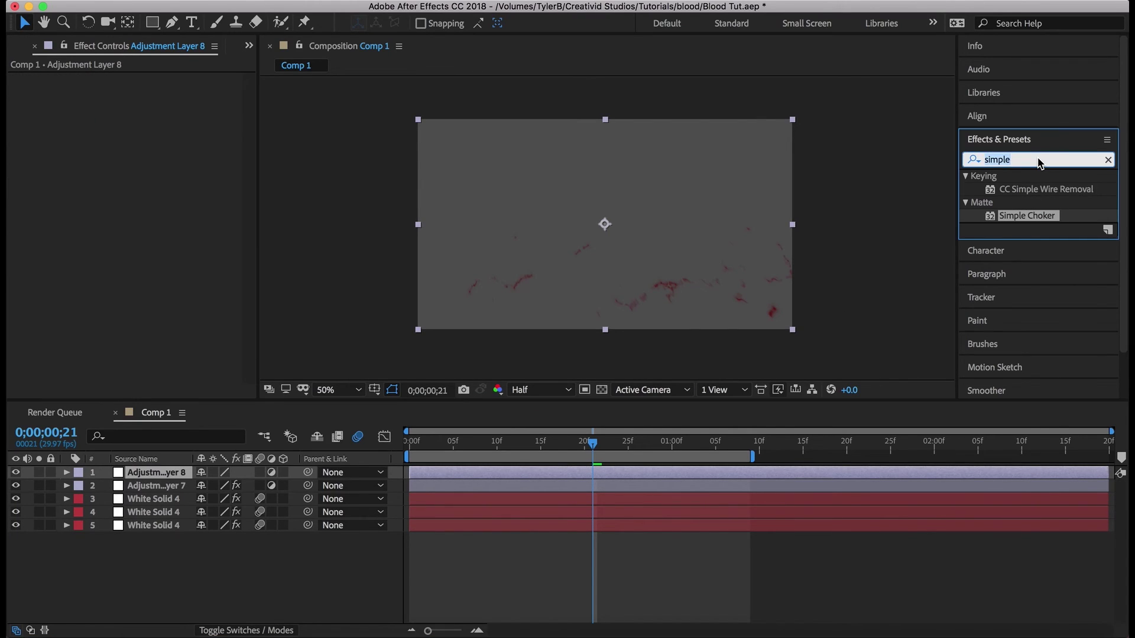
{"action": "type", "text": "pixel"}
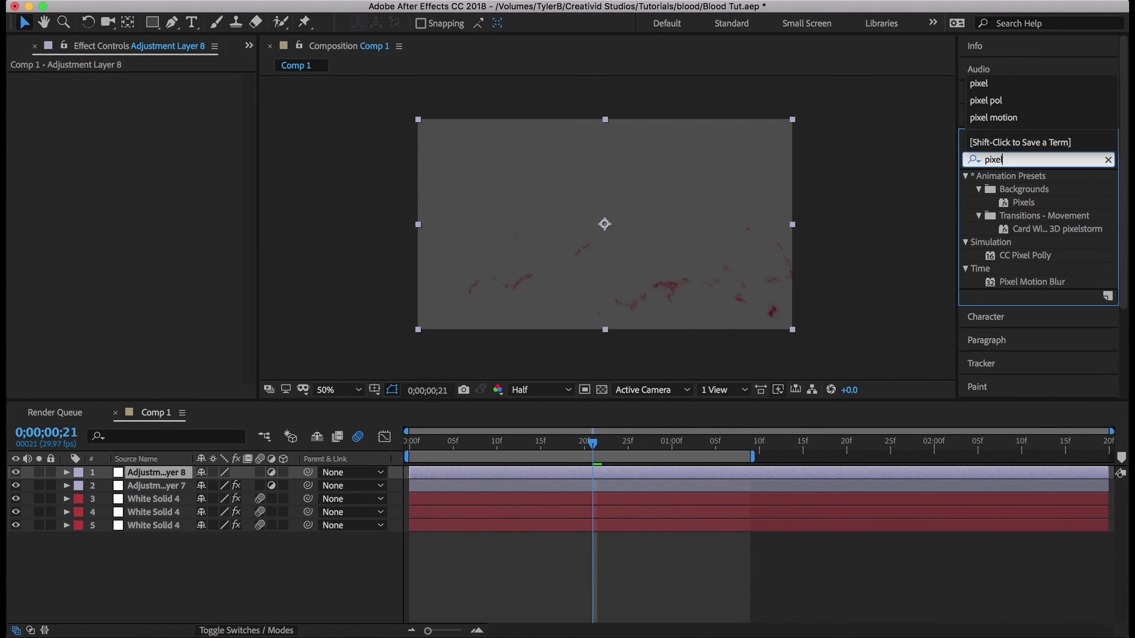
{"action": "left_click_drag", "start_coordinate": [1031, 283], "coordinate": [445, 212]}
{"action": "left_click", "coordinate": [461, 542]}
{"action": "key", "text": "Home"}
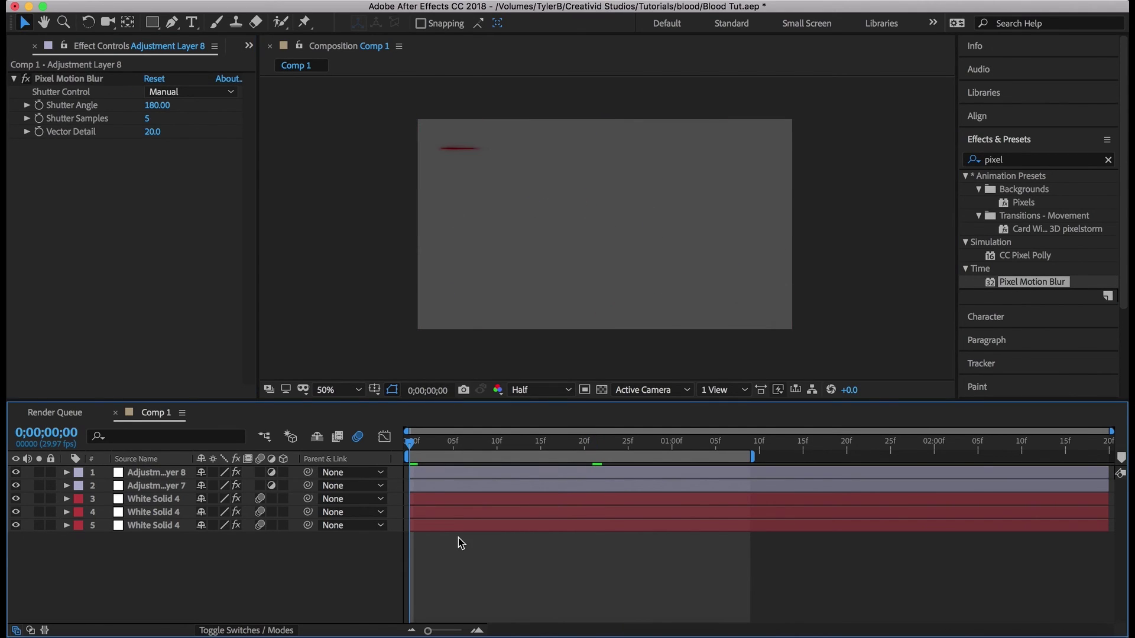
{"action": "key", "text": "space"}
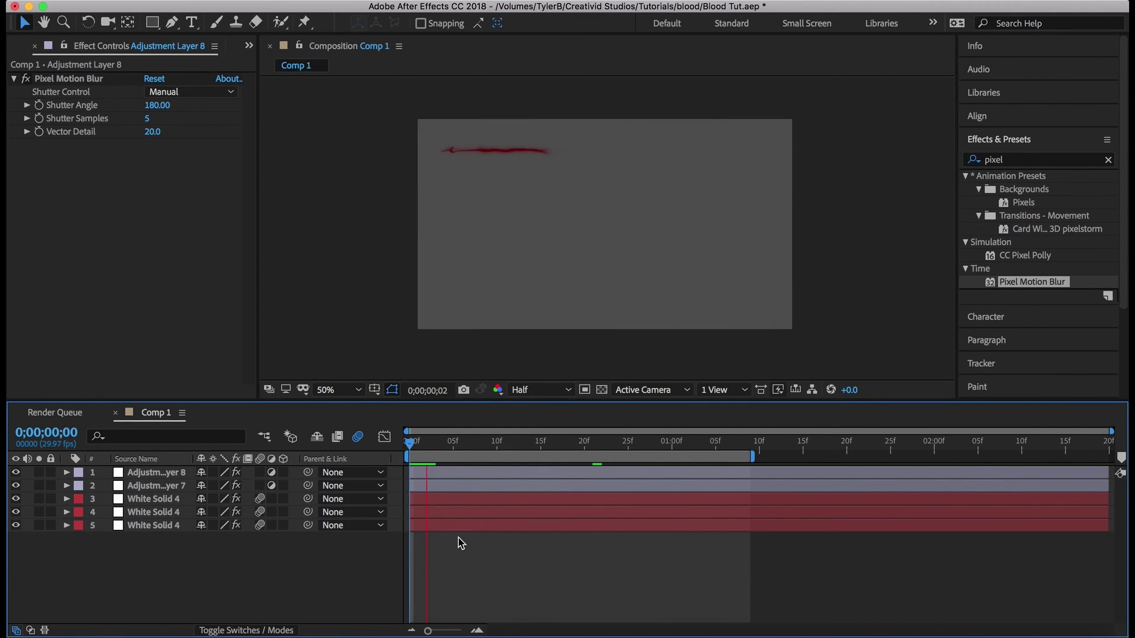